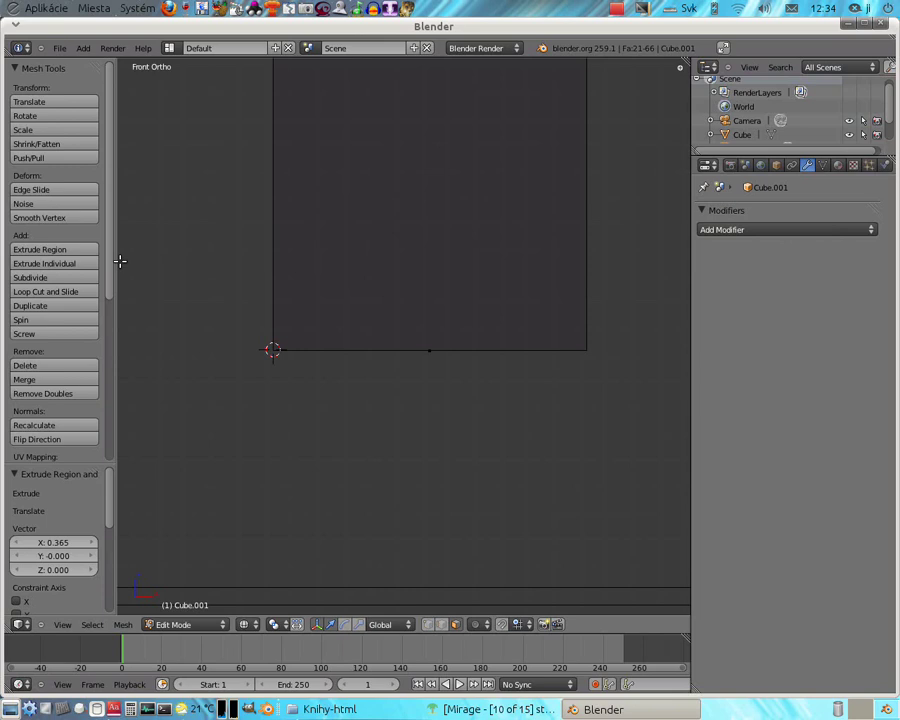
# Select Cube.001's flat mesh face and view it in Front Ortho (Numpad 1).
pyautogui.scroll(-2, 281, 398)
pyautogui.scroll(3, 278, 385)
pyautogui.scroll(2, 270, 380)
pyautogui.scroll(-2, 265, 379)
pyautogui.scroll(-1, 265, 379)
pyautogui.moveTo(407, 408)
pyautogui.mouseDown(button='middle')
pyautogui.moveTo(418, 390)
pyautogui.moveTo(410, 401)
pyautogui.mouseUp(button='middle')
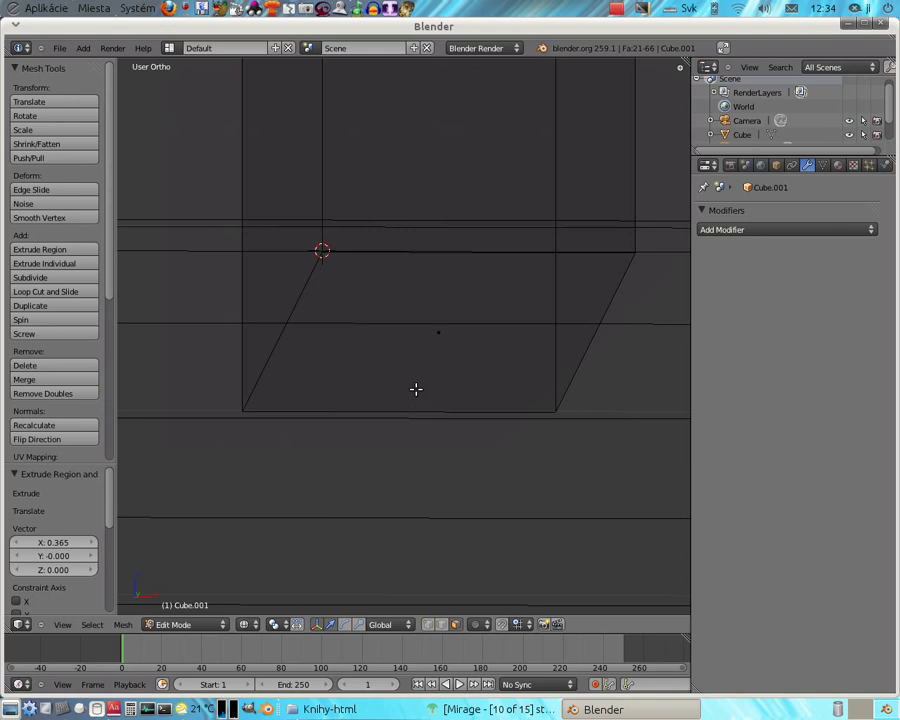
pyautogui.rightClick(438, 331)
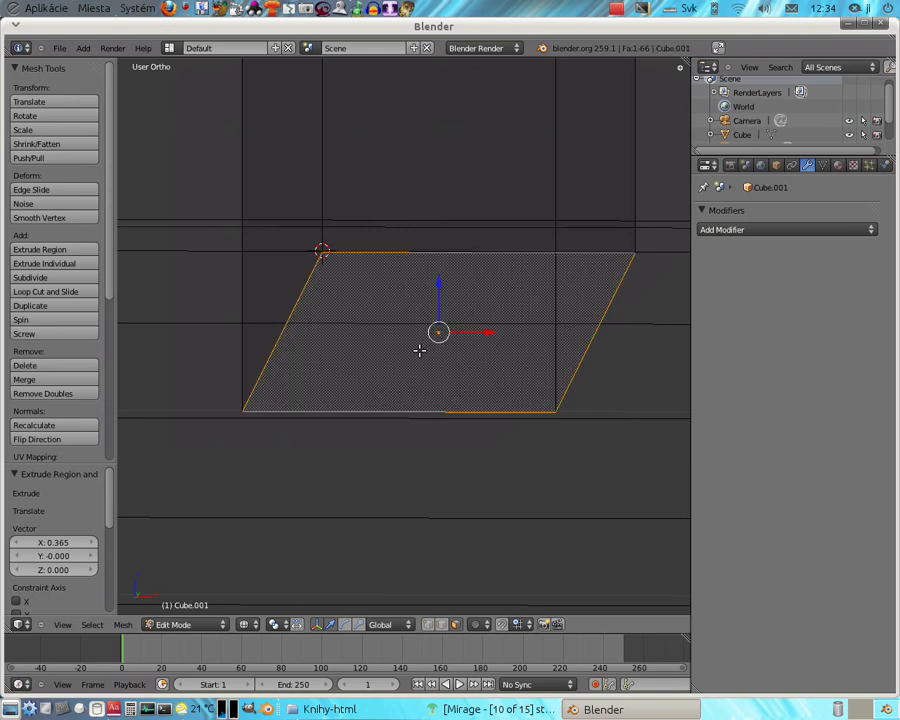
pyautogui.press('KP_1')
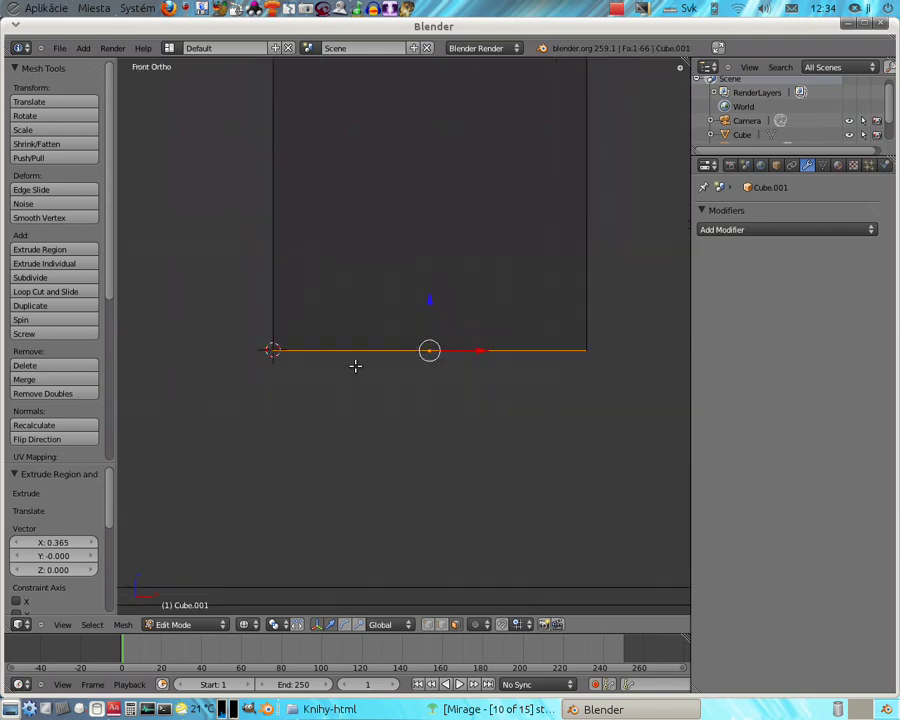
# Spin the strip's end edge into a 90° curved bend with 4 steps.
pyautogui.click(66, 325)
pyautogui.scroll(-2, 297, 325)
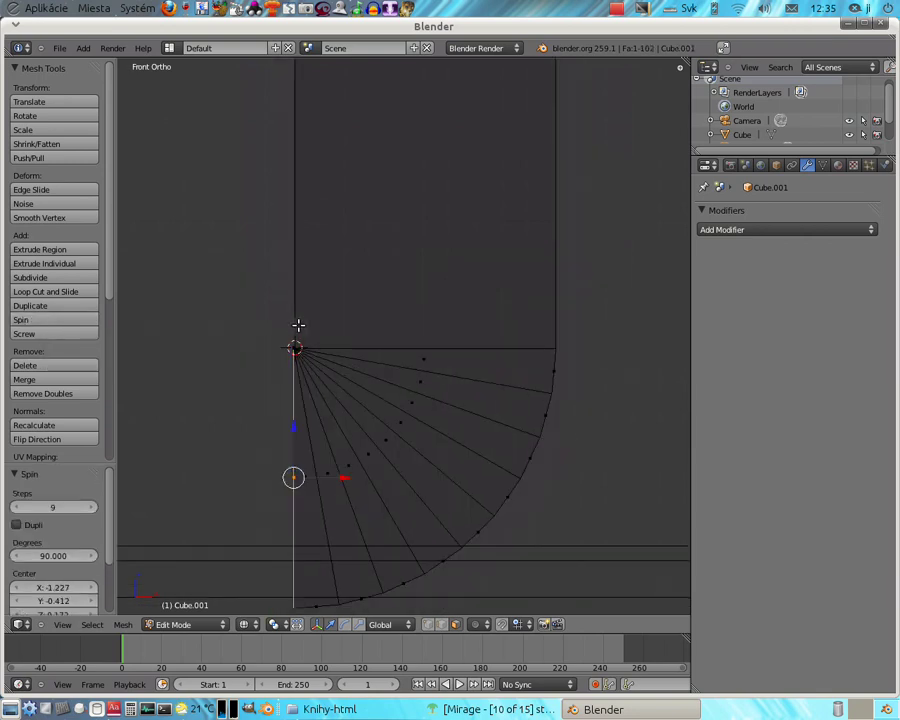
pyautogui.scroll(-1, 297, 325)
pyautogui.click(51, 506)
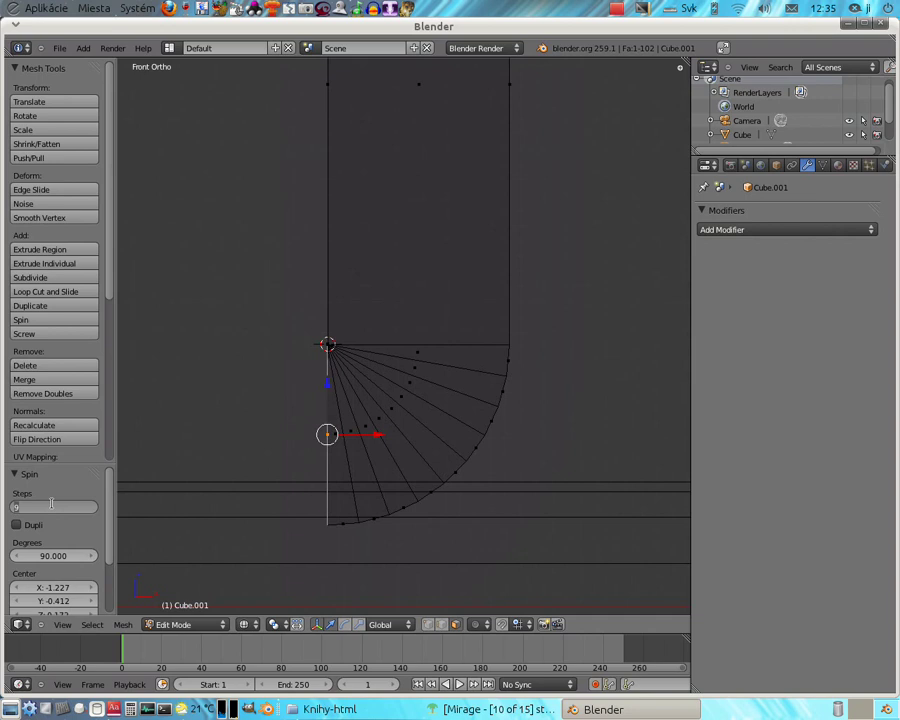
pyautogui.press('Return')
pyautogui.scroll(-1, 480, 422)
pyautogui.scroll(-2, 492, 423)
pyautogui.scroll(-2, 492, 423)
pyautogui.scroll(-1, 488, 416)
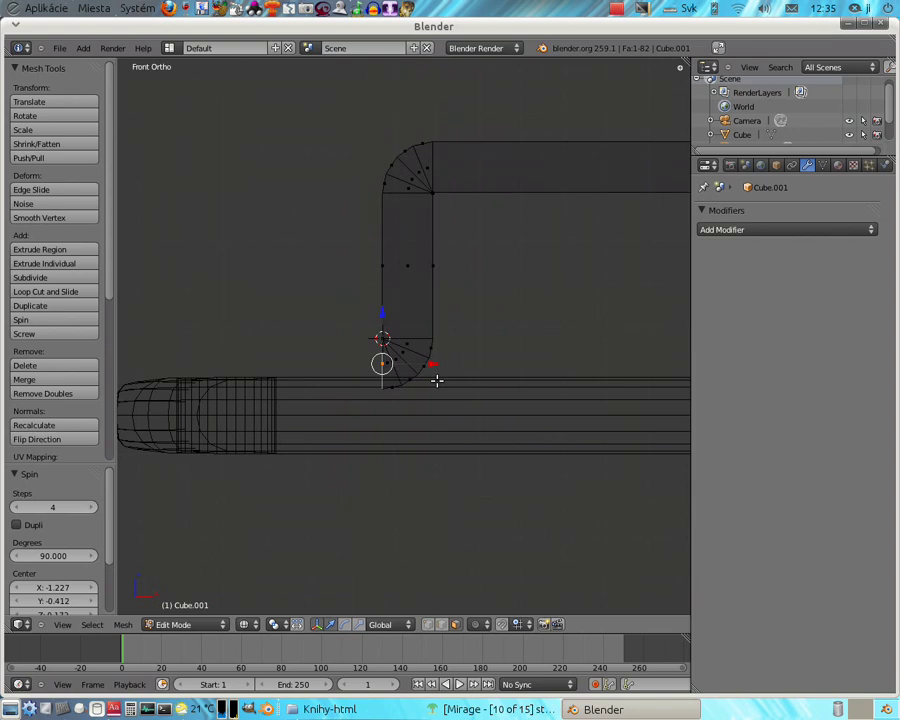
pyautogui.press('e')
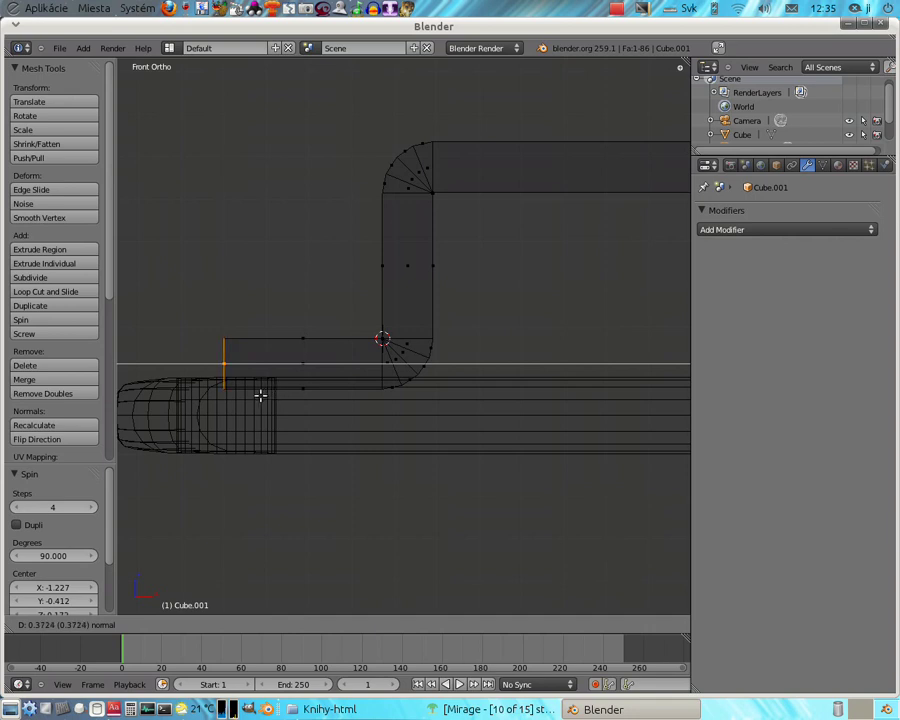
# Extrude the bend's end edge −0.373 along X into a flat horizontal foot.
pyautogui.click(263, 395)
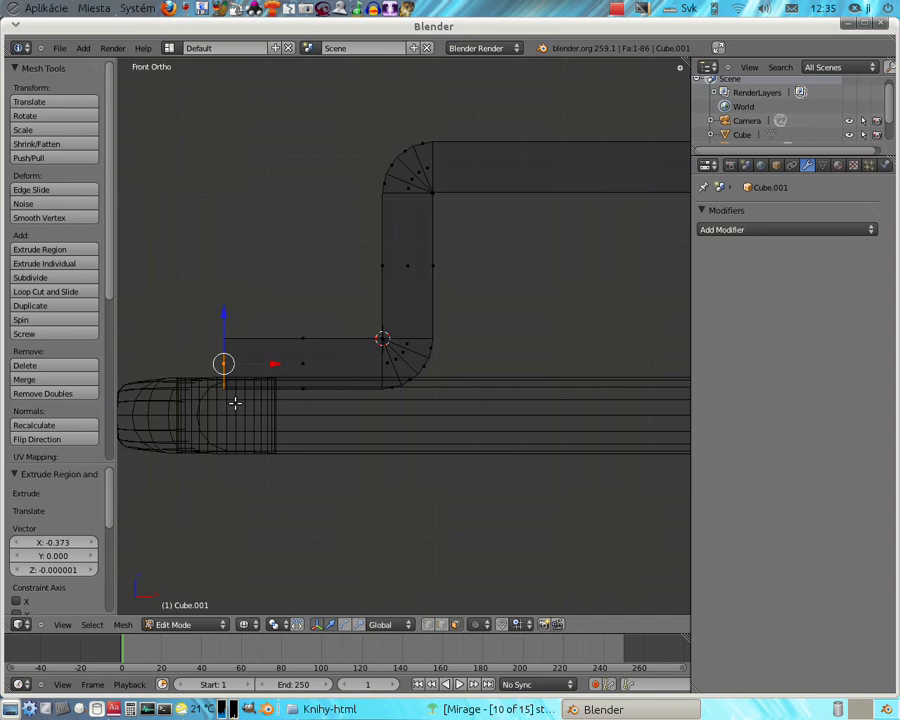
pyautogui.scroll(-2, 249, 380)
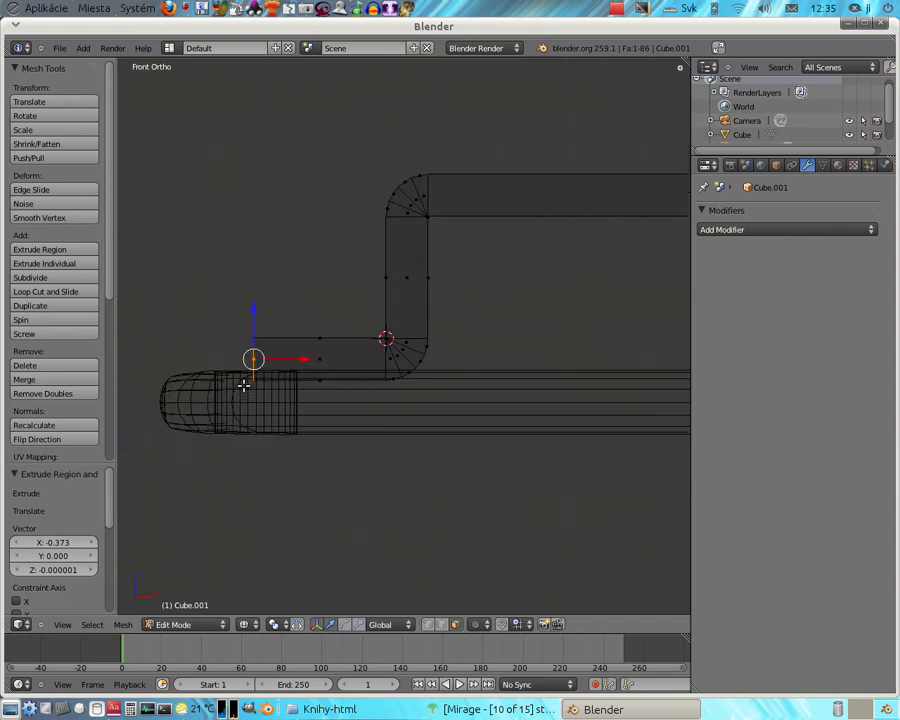
pyautogui.keyDown('shift'); pyautogui.scroll(-2, 243, 384); pyautogui.keyUp('shift')
pyautogui.keyDown('shift'); pyautogui.scroll(4, 243, 385); pyautogui.keyUp('shift')
pyautogui.keyDown('ctrl'); pyautogui.scroll(-1, 243, 385); pyautogui.keyUp('ctrl')
pyautogui.keyDown('ctrl'); pyautogui.scroll(-1, 243, 385); pyautogui.keyUp('ctrl')
pyautogui.keyDown('ctrl'); pyautogui.scroll(7, 247, 387); pyautogui.keyUp('ctrl')
pyautogui.scroll(-3, 250, 388)
pyautogui.scroll(-1, 250, 388)
pyautogui.keyDown('ctrl'); pyautogui.scroll(2, 251, 391); pyautogui.keyUp('ctrl')
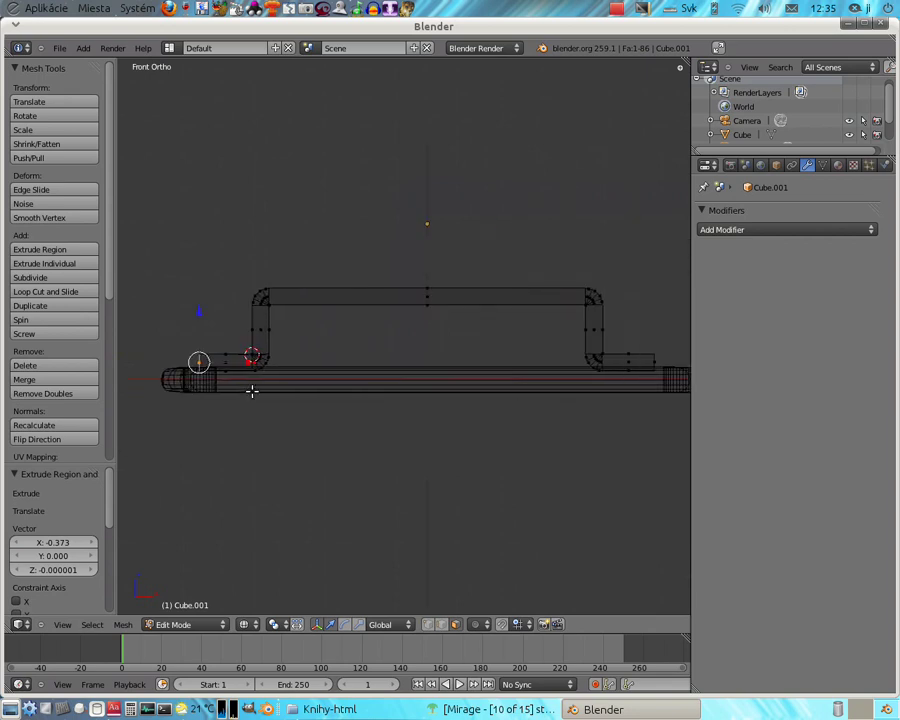
pyautogui.scroll(-1, 251, 391)
pyautogui.keyDown('shift'); pyautogui.scroll(2, 251, 391); pyautogui.keyUp('shift')
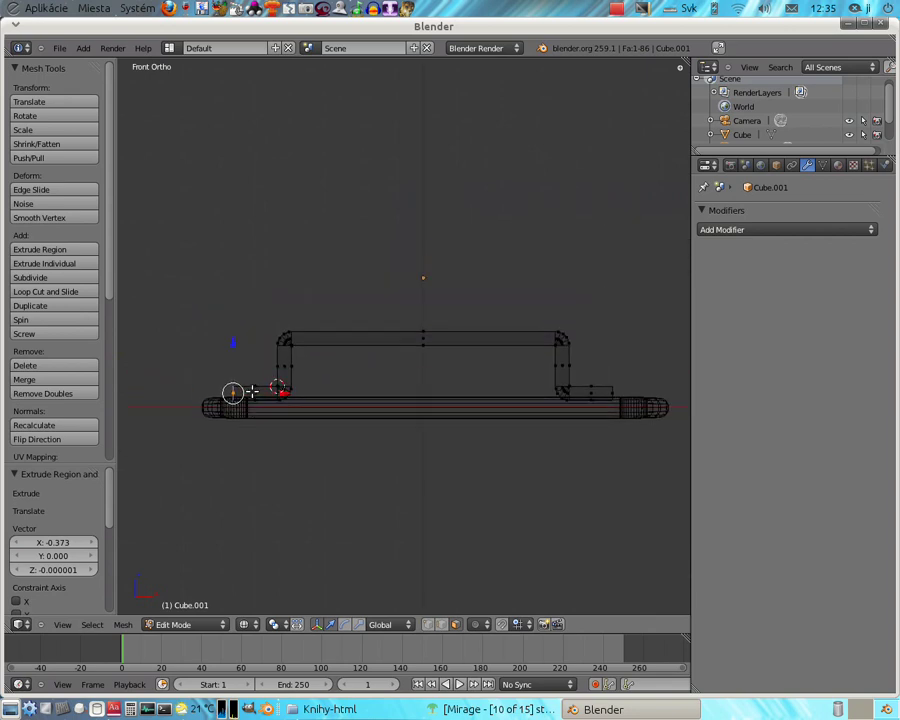
pyautogui.keyDown('shift'); pyautogui.scroll(1, 251, 391); pyautogui.keyUp('shift')
# Box-select the bracket's lower foot geometry.
pyautogui.press('b')
pyautogui.moveTo(222, 402); pyautogui.dragTo(617, 421)
pyautogui.keyDown('shift'); pyautogui.scroll(1, 257, 458); pyautogui.keyUp('shift')
pyautogui.keyDown('shift'); pyautogui.scroll(-1, 257, 458); pyautogui.keyUp('shift')
pyautogui.keyDown('ctrl'); pyautogui.scroll(2, 257, 458); pyautogui.keyUp('ctrl')
pyautogui.keyDown('ctrl'); pyautogui.scroll(3, 257, 458); pyautogui.keyUp('ctrl')
pyautogui.scroll(3, 257, 458)
pyautogui.scroll(3, 306, 462)
pyautogui.keyDown('shift'); pyautogui.scroll(-4, 306, 462); pyautogui.keyUp('shift')
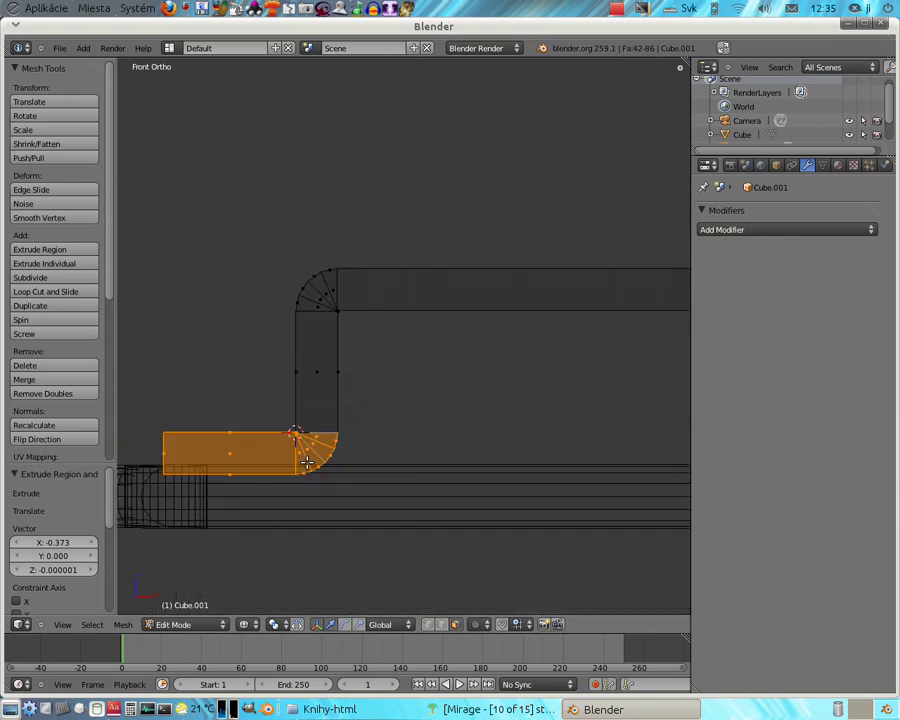
pyautogui.keyDown('shift'); pyautogui.scroll(-1, 306, 462); pyautogui.keyUp('shift')
pyautogui.keyDown('ctrl'); pyautogui.scroll(1, 306, 462); pyautogui.keyUp('ctrl')
pyautogui.keyDown('ctrl'); pyautogui.scroll(3, 306, 462); pyautogui.keyUp('ctrl')
pyautogui.scroll(3, 306, 462)
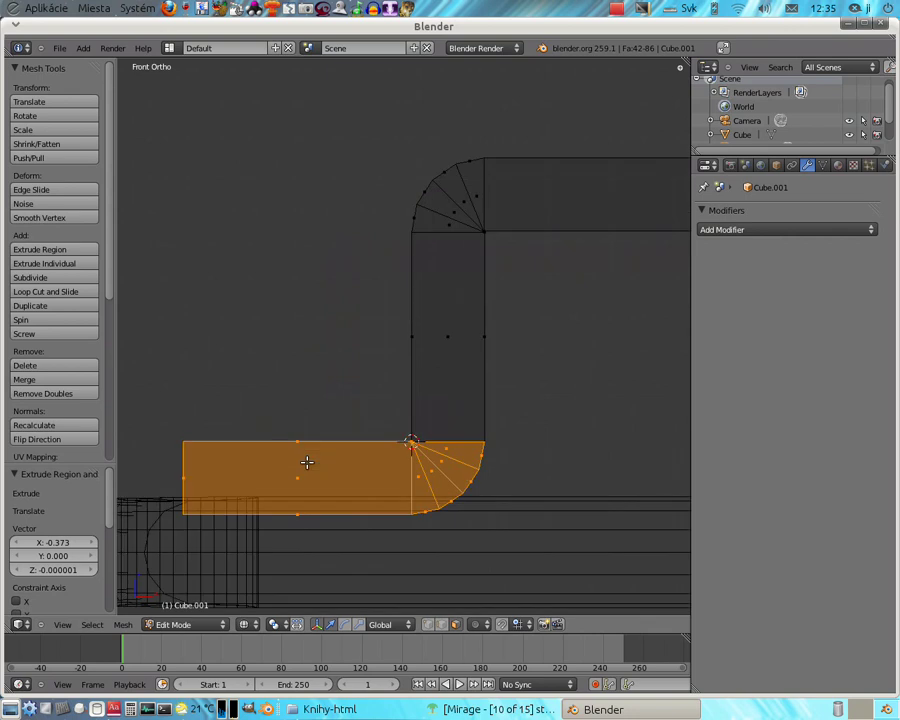
pyautogui.scroll(1, 306, 462)
pyautogui.keyDown('shift'); pyautogui.scroll(-2, 306, 462); pyautogui.keyUp('shift')
pyautogui.keyDown('shift'); pyautogui.scroll(-1, 306, 462); pyautogui.keyUp('shift')
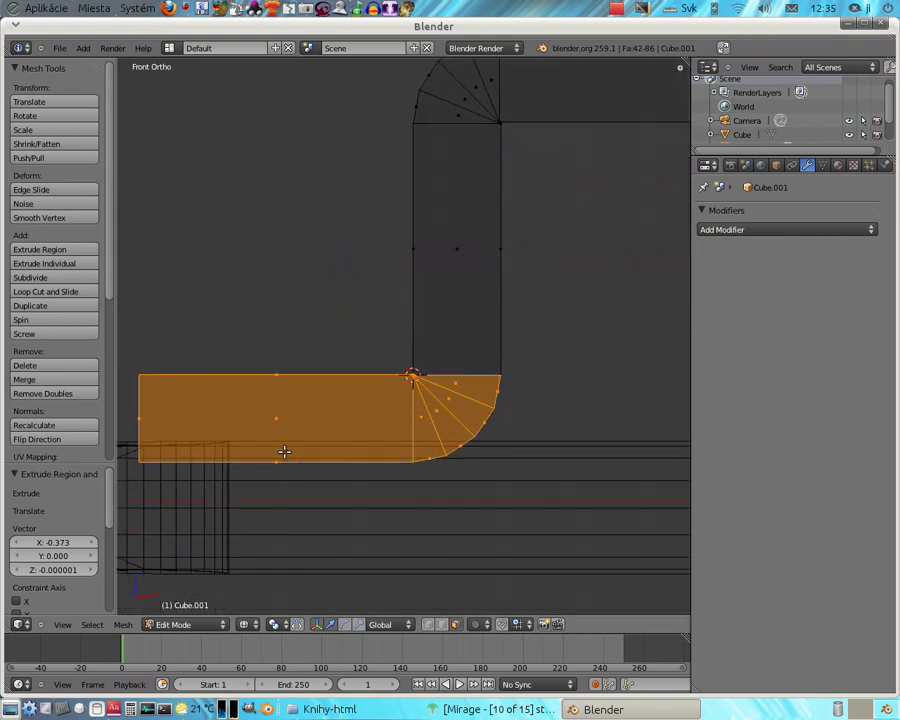
# Extrude the selected feet 0.02874 upward along Z into solid pads.
pyautogui.press('e')
pyautogui.press('z')
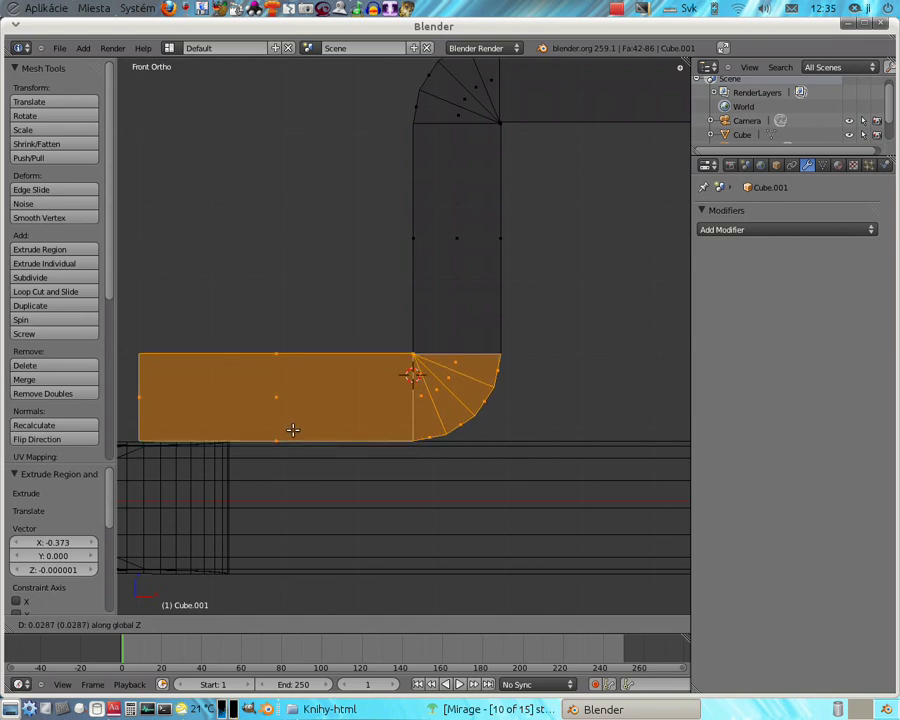
pyautogui.click(292, 430)
pyautogui.scroll(-1, 292, 425)
pyautogui.scroll(-4, 285, 432)
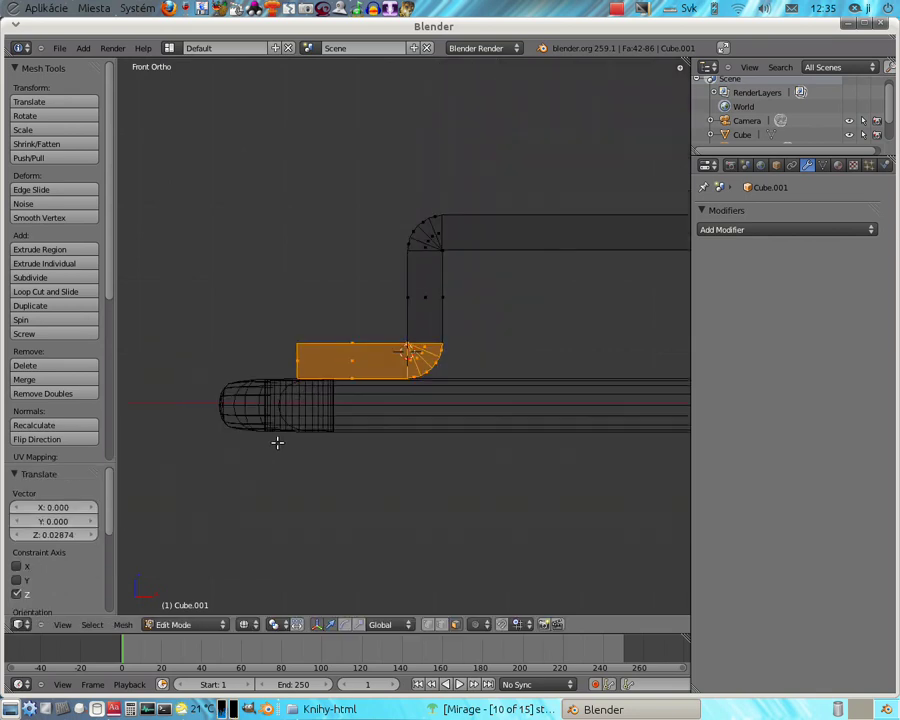
pyautogui.scroll(-2, 277, 440)
pyautogui.keyDown('shift'); pyautogui.scroll(2, 277, 441); pyautogui.keyUp('shift')
pyautogui.keyDown('ctrl'); pyautogui.scroll(2, 277, 440); pyautogui.keyUp('ctrl')
pyautogui.keyDown('ctrl'); pyautogui.scroll(-4, 277, 440); pyautogui.keyUp('ctrl')
pyautogui.keyDown('ctrl'); pyautogui.scroll(-3, 279, 442); pyautogui.keyUp('ctrl')
pyautogui.keyDown('ctrl'); pyautogui.scroll(-2, 280, 444); pyautogui.keyUp('ctrl')
pyautogui.scroll(-3, 278, 440)
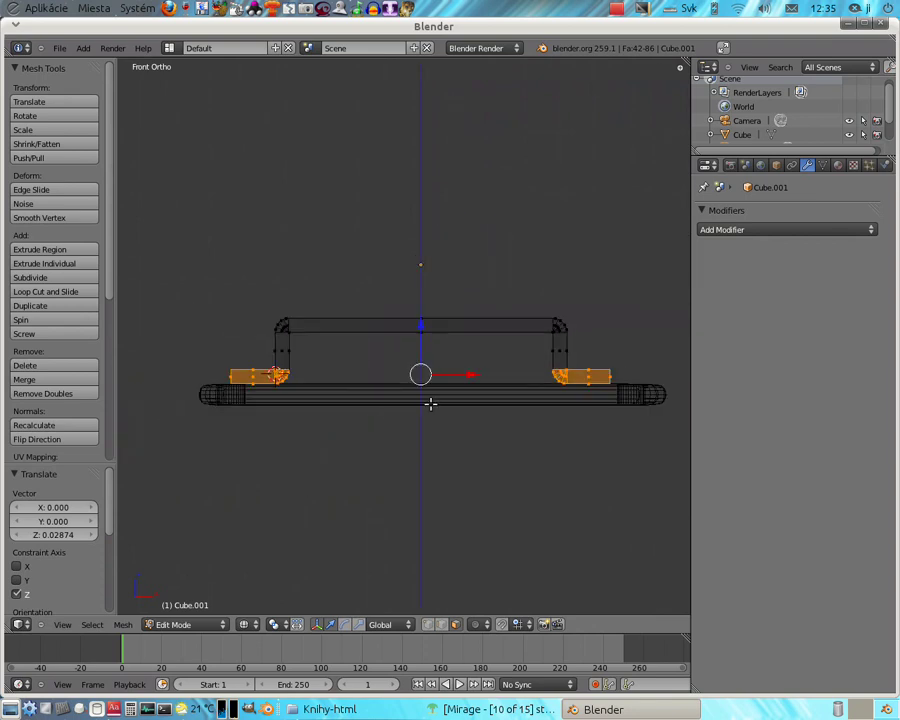
pyautogui.moveTo(409, 394)
pyautogui.mouseDown(button='middle')
pyautogui.moveTo(418, 416)
pyautogui.moveTo(452, 432)
pyautogui.mouseUp(button='middle')
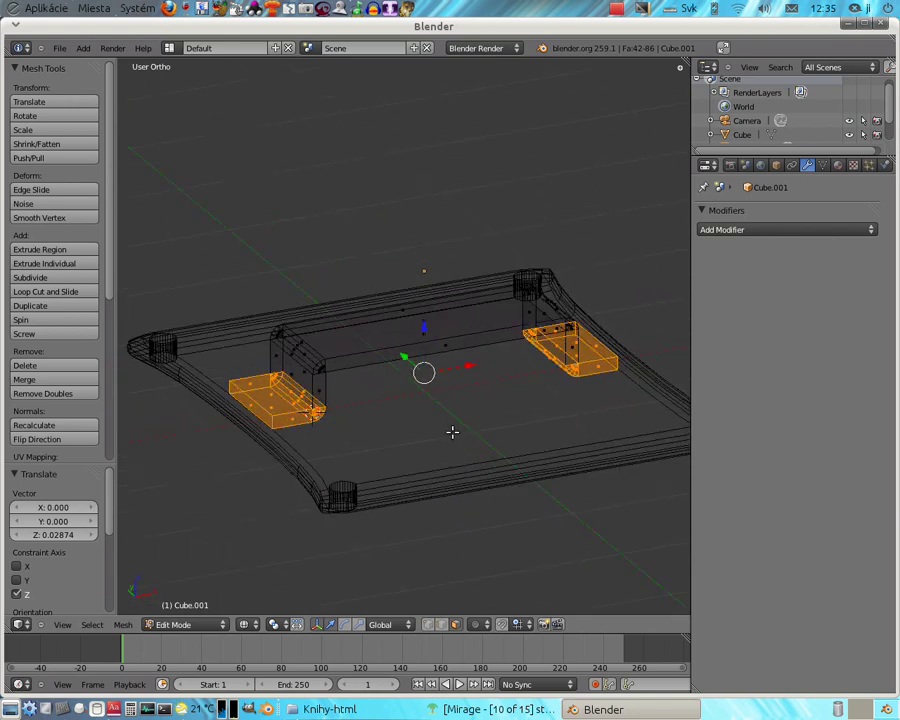
# Hide the tool shelf and switch from Edit Mode to Object Mode.
pyautogui.press('t')
pyautogui.click(215, 624)
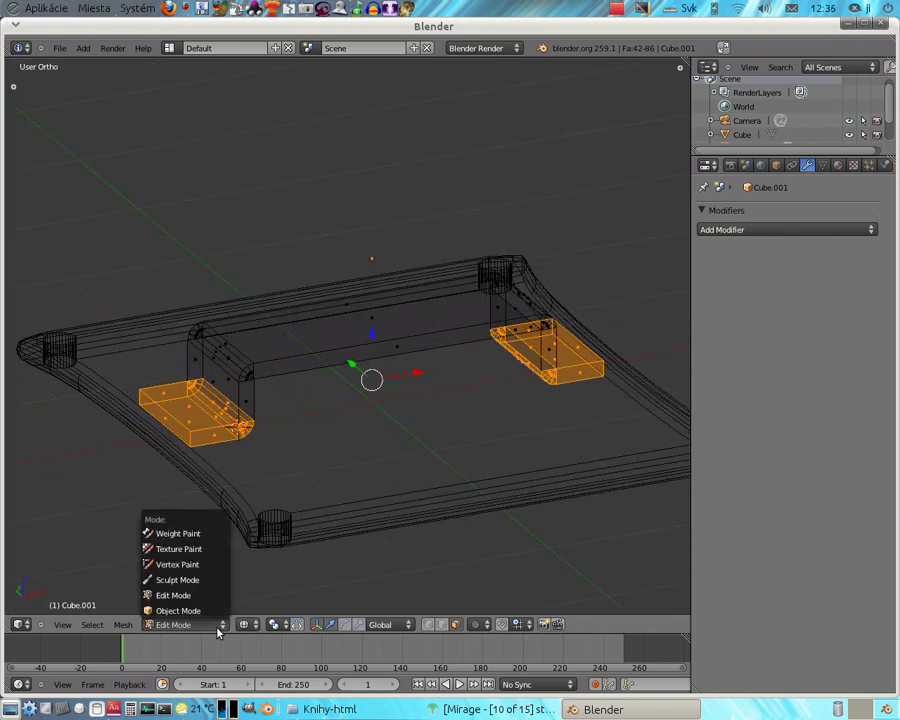
pyautogui.click(210, 610)
pyautogui.moveTo(308, 452)
pyautogui.mouseDown(button='middle')
pyautogui.moveTo(398, 478)
pyautogui.moveTo(313, 468)
pyautogui.moveTo(325, 470)
pyautogui.moveTo(326, 450)
pyautogui.mouseUp(button='middle')
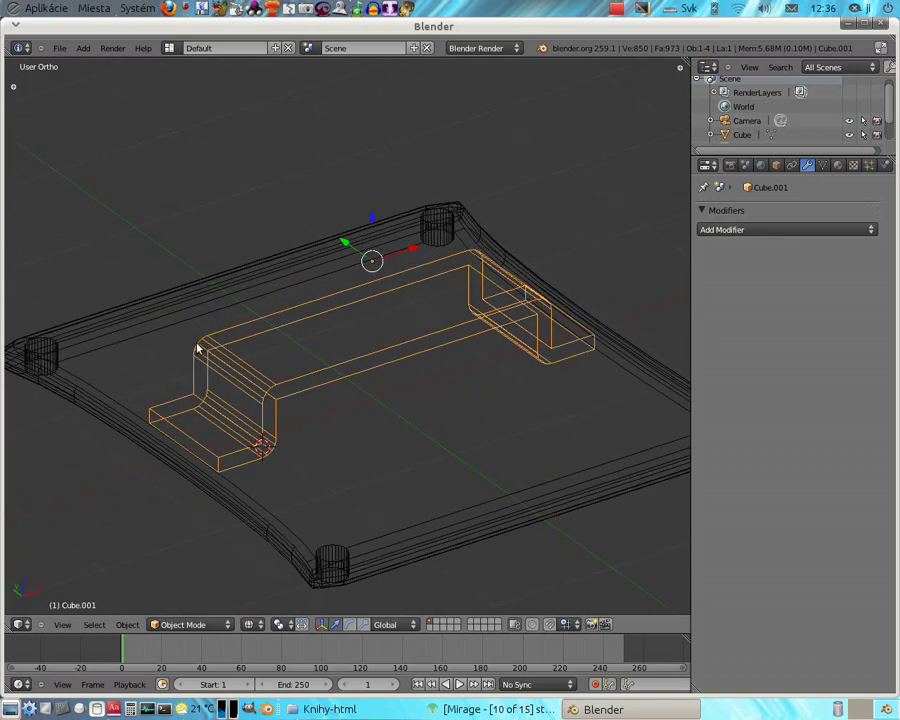
# Add a mesh Cylinder and check its placement in Top and Front views.
pyautogui.click(83, 48)
pyautogui.moveTo(94, 62)
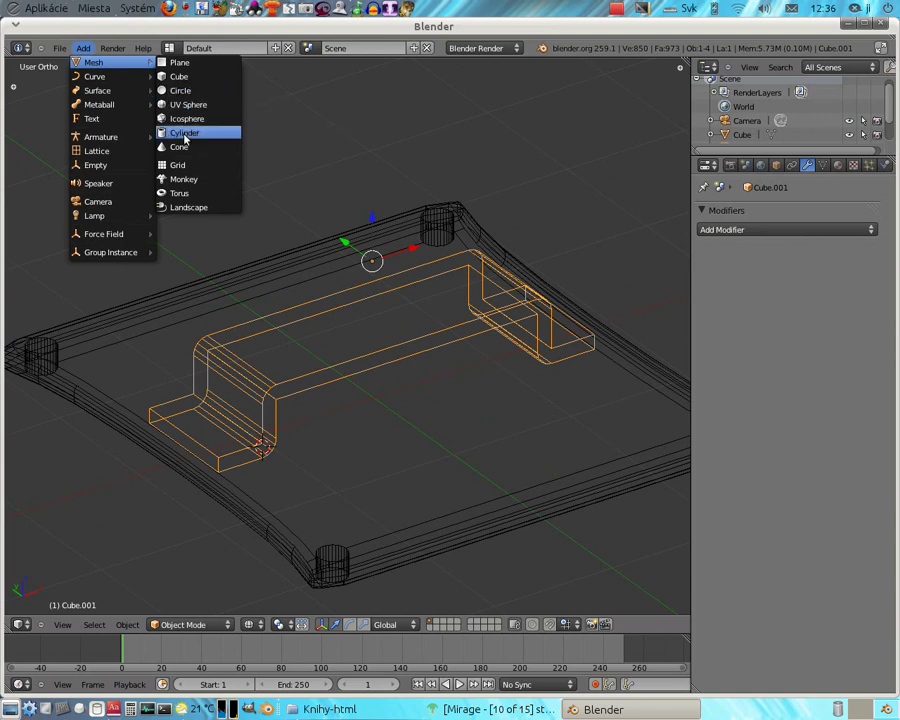
pyautogui.click(185, 139)
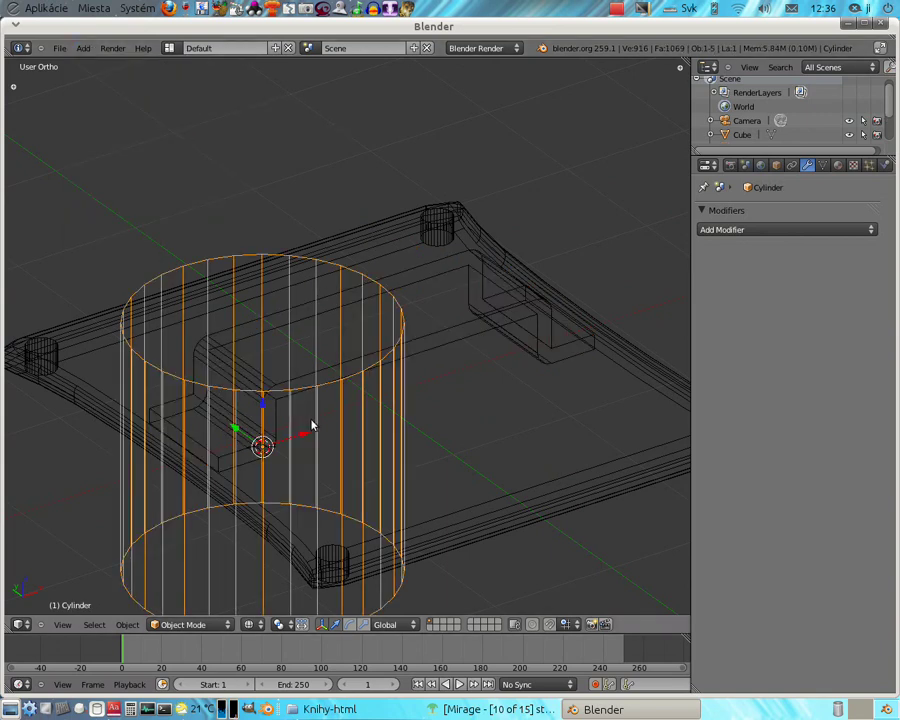
pyautogui.press('KP_7')
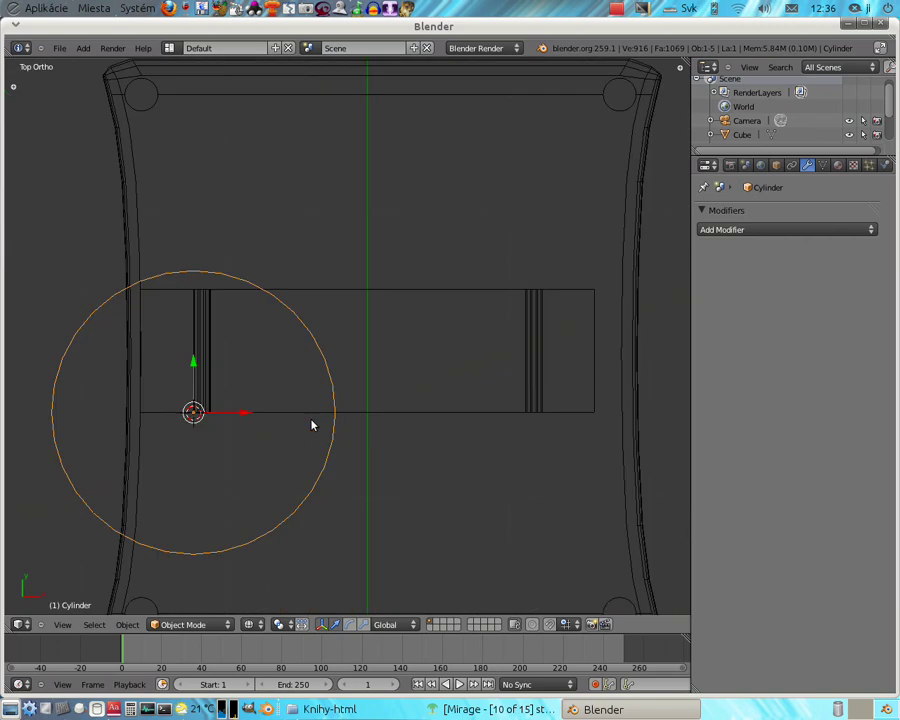
pyautogui.press('KP_1')
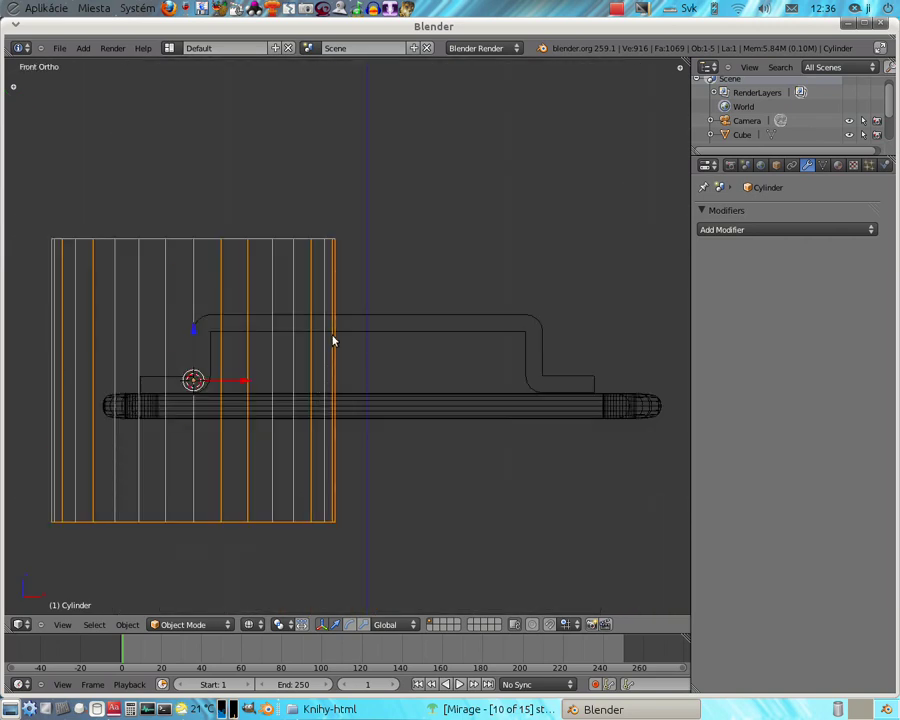
# Rotate the cylinder to exactly 90° on Y using the N panel's Rotation field.
pyautogui.press('n')
pyautogui.press('r')
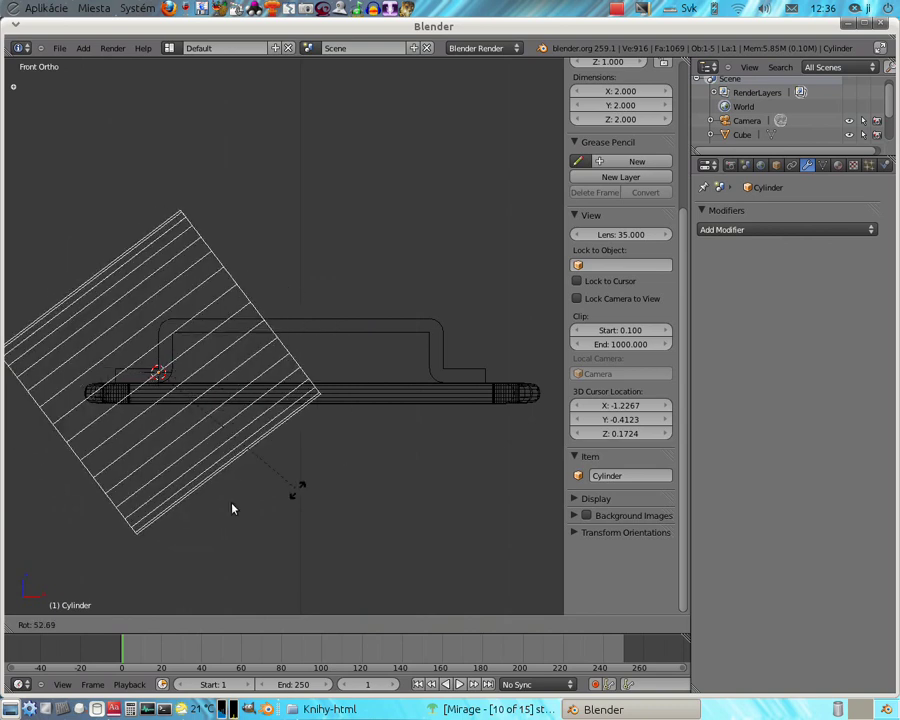
pyautogui.click(181, 504)
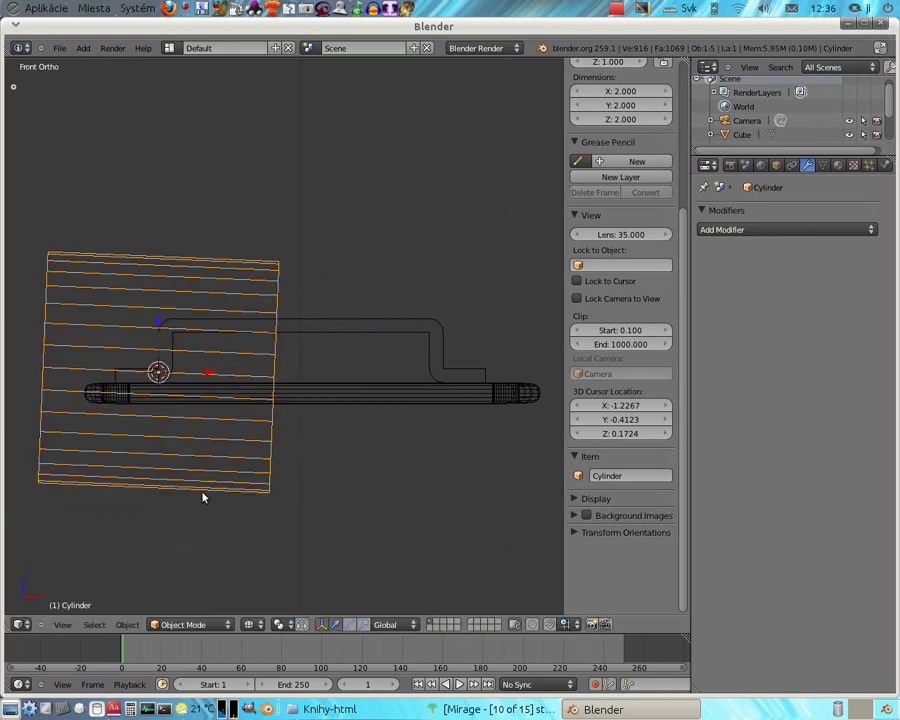
pyautogui.scroll(5, 612, 255)
pyautogui.click(603, 175)
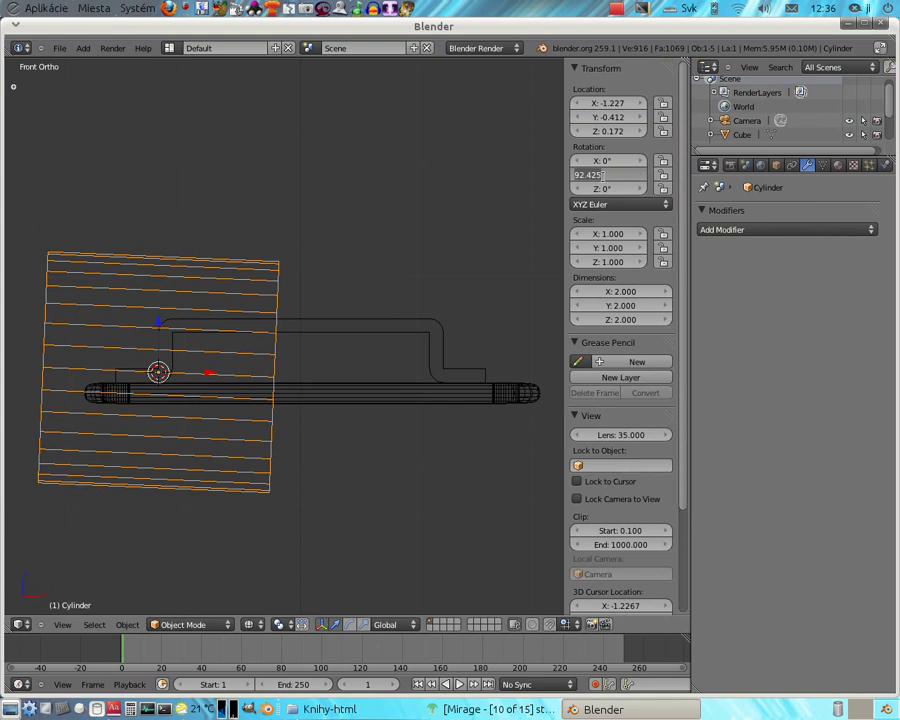
pyautogui.write('Y: 90')
pyautogui.press('Return')
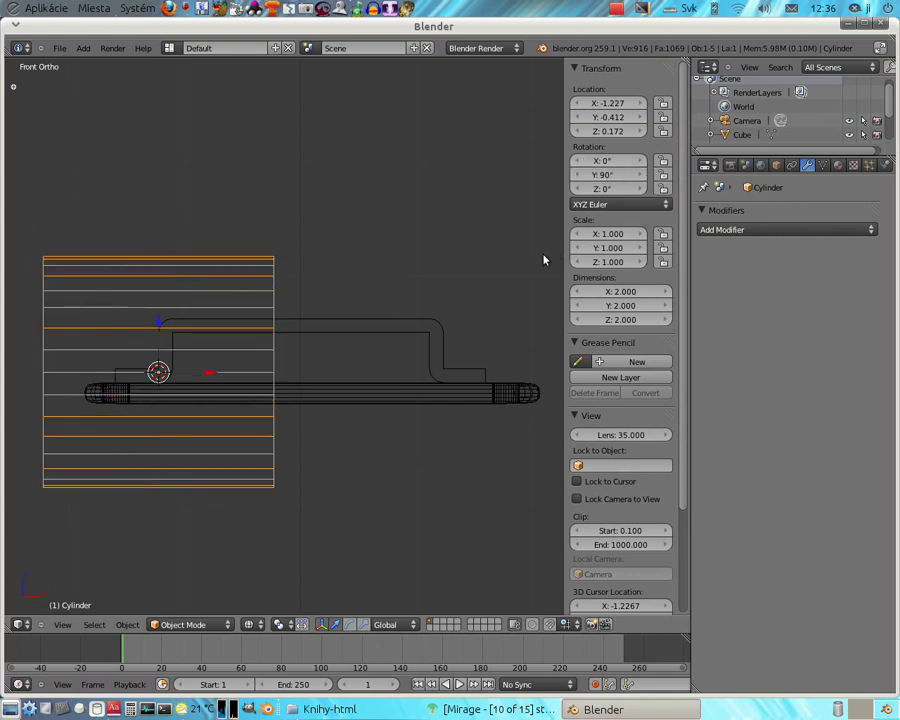
# Hide the side panels and move the cylinder 1.2694 along X to the bracket's centre.
pyautogui.press('t')
pyautogui.press('t')
pyautogui.press('n')
pyautogui.moveTo(242, 381); pyautogui.dragTo(418, 375)
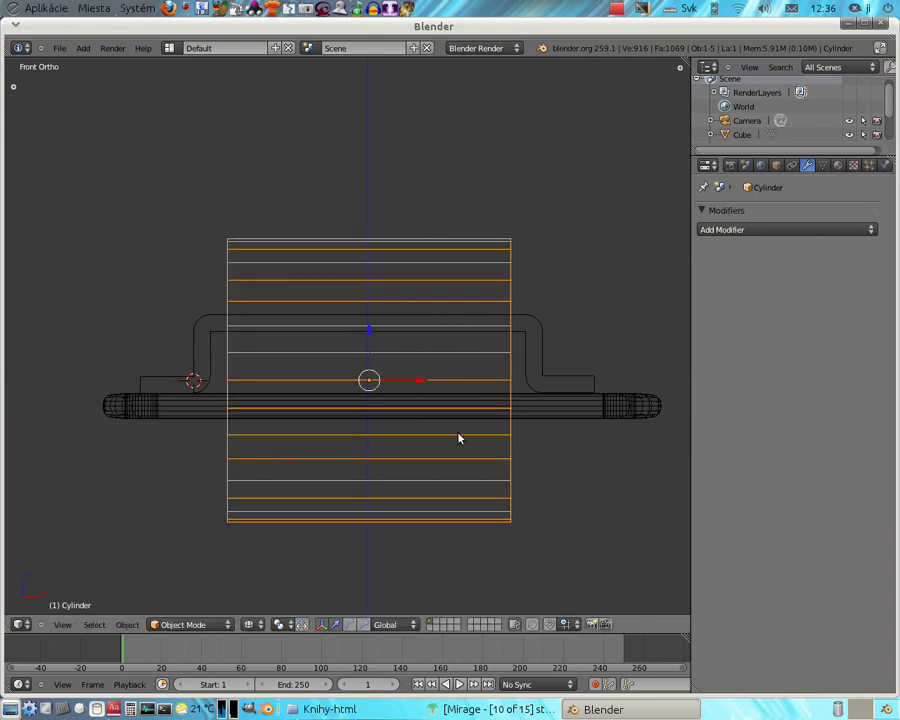
# Shrink the cylinder, raise it, and resize it again.
pyautogui.press('s')
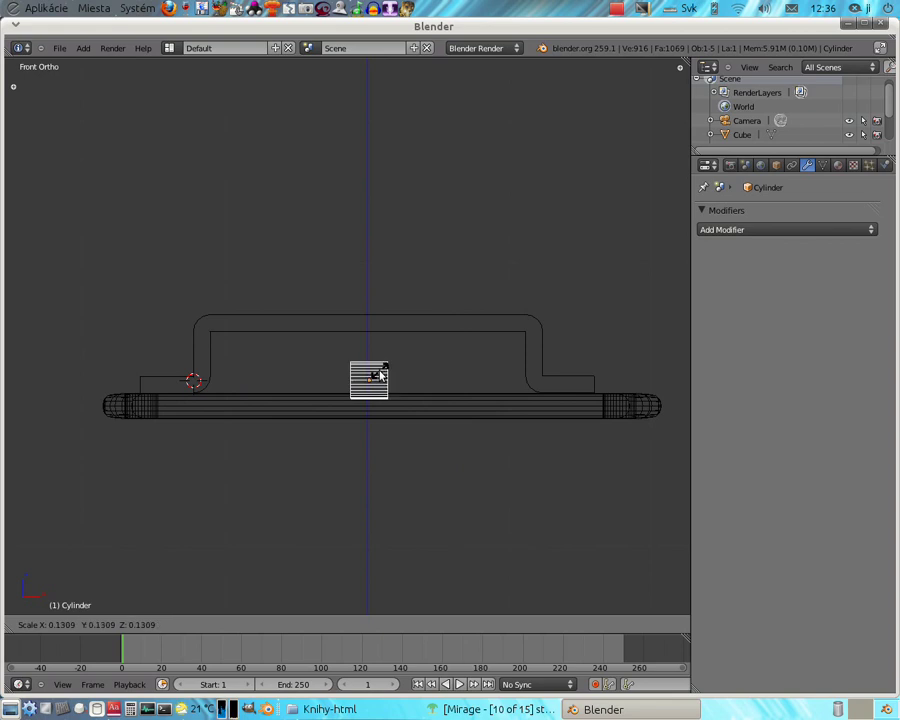
pyautogui.click(378, 373)
pyautogui.press('g')
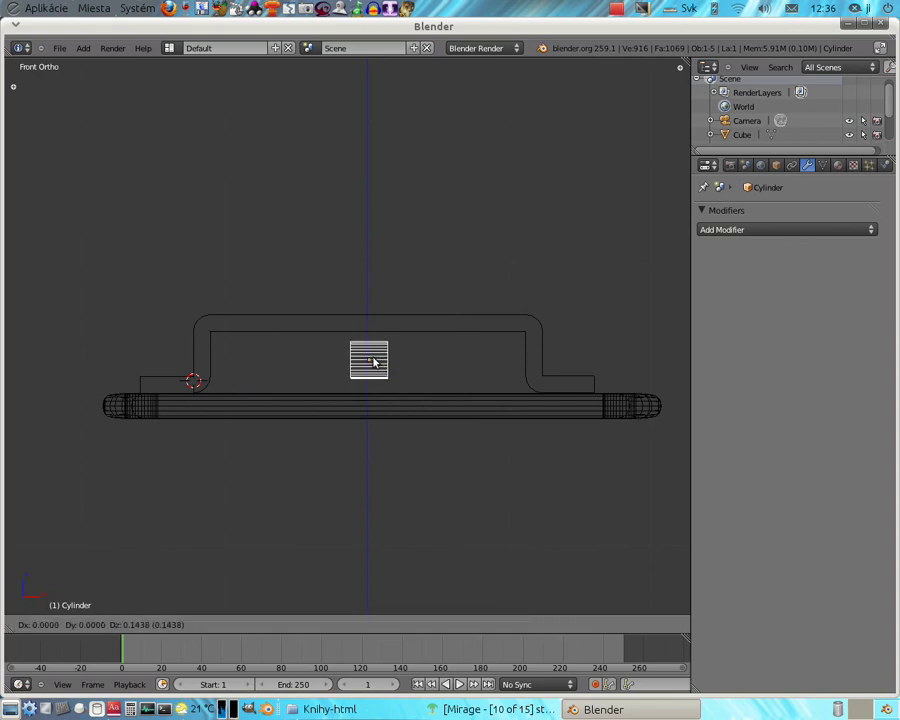
pyautogui.click(372, 362)
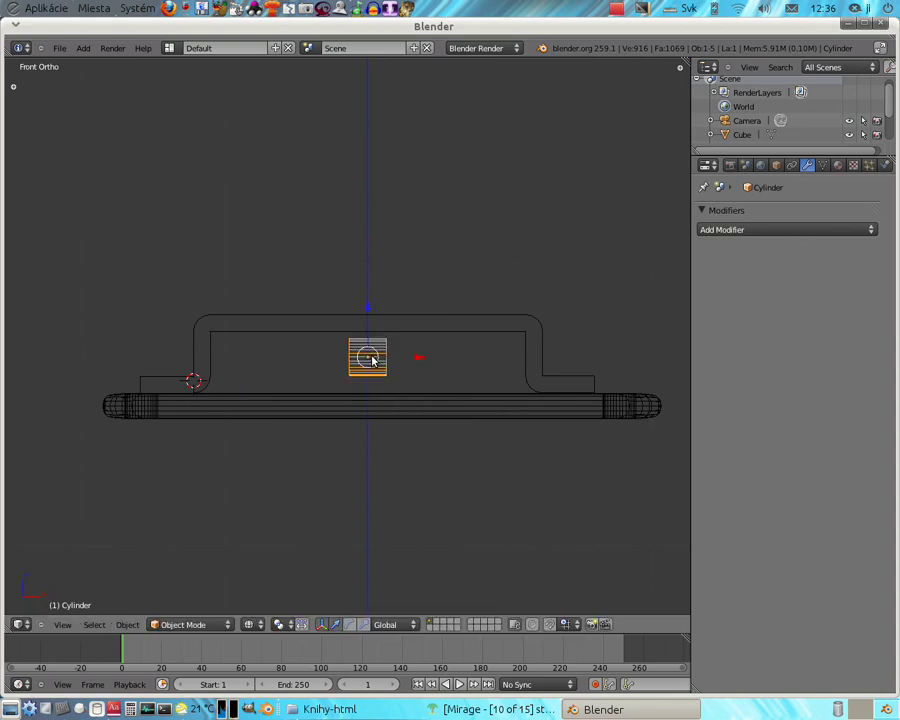
pyautogui.press('s')
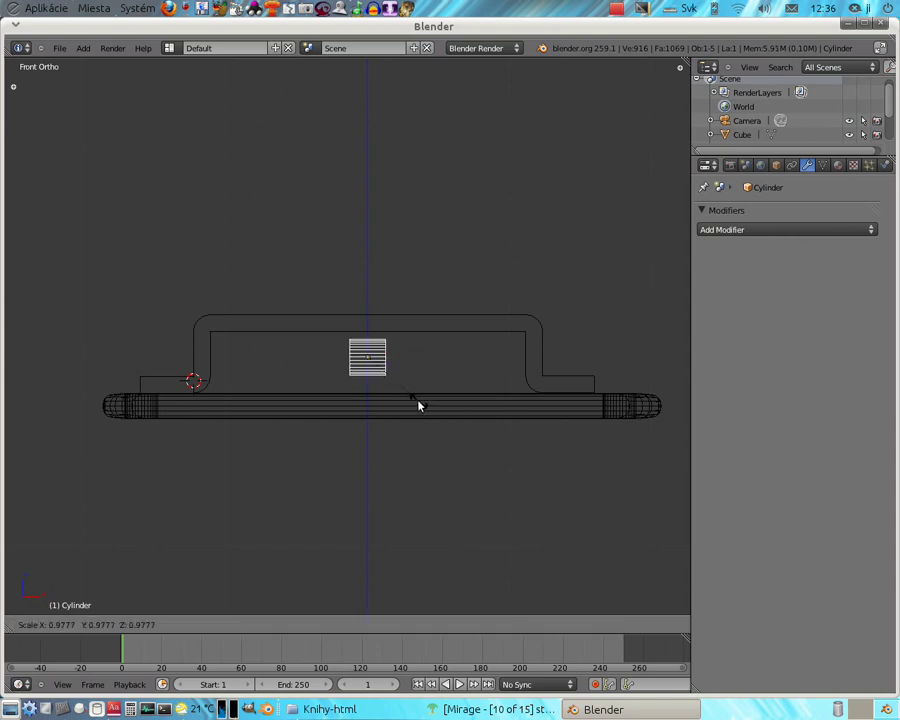
pyautogui.click(402, 398)
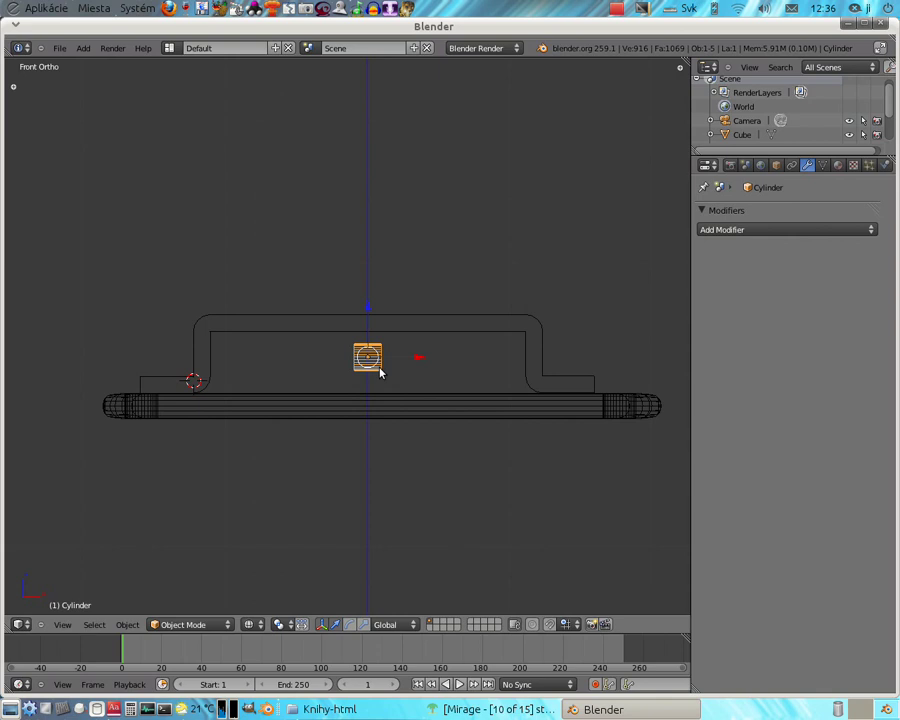
# Stretch the cylinder along X into a long, thin bar.
pyautogui.press('s')
pyautogui.press('x')
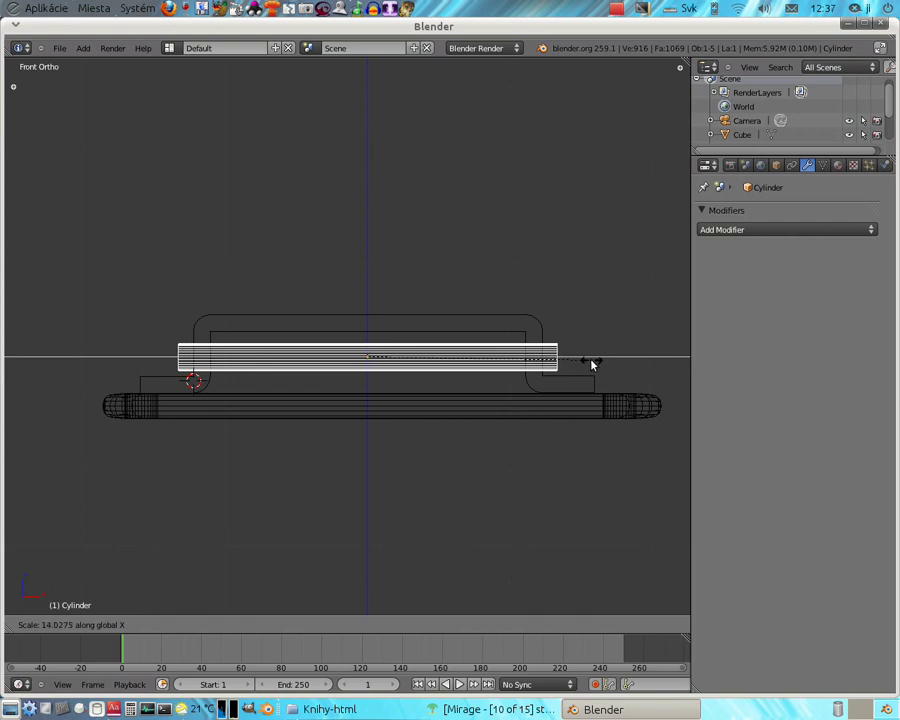
pyautogui.click(591, 364)
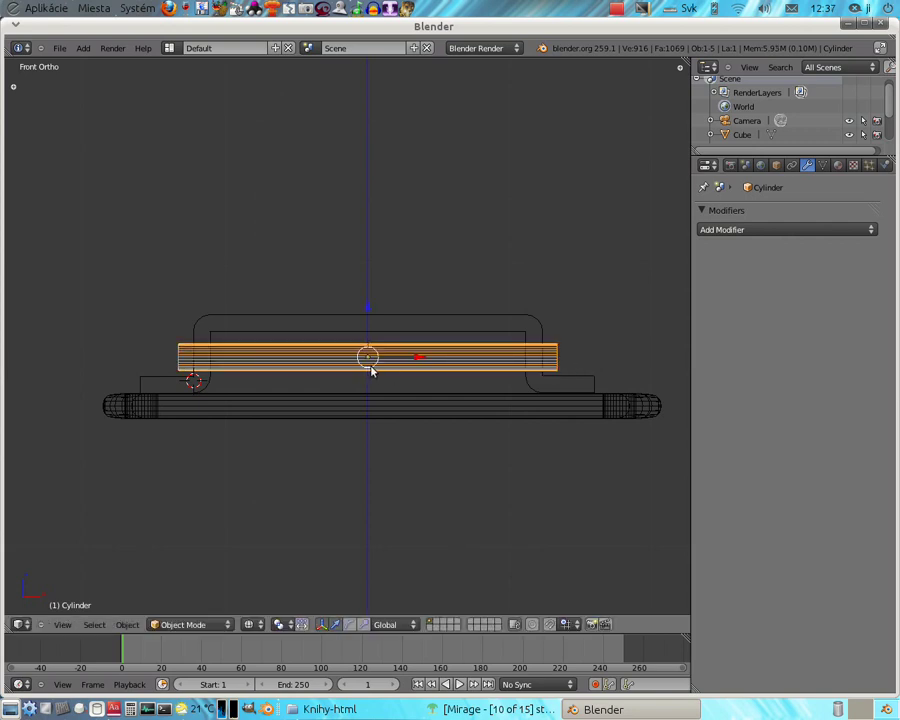
pyautogui.scroll(1, 370, 371)
pyautogui.scroll(2, 375, 372)
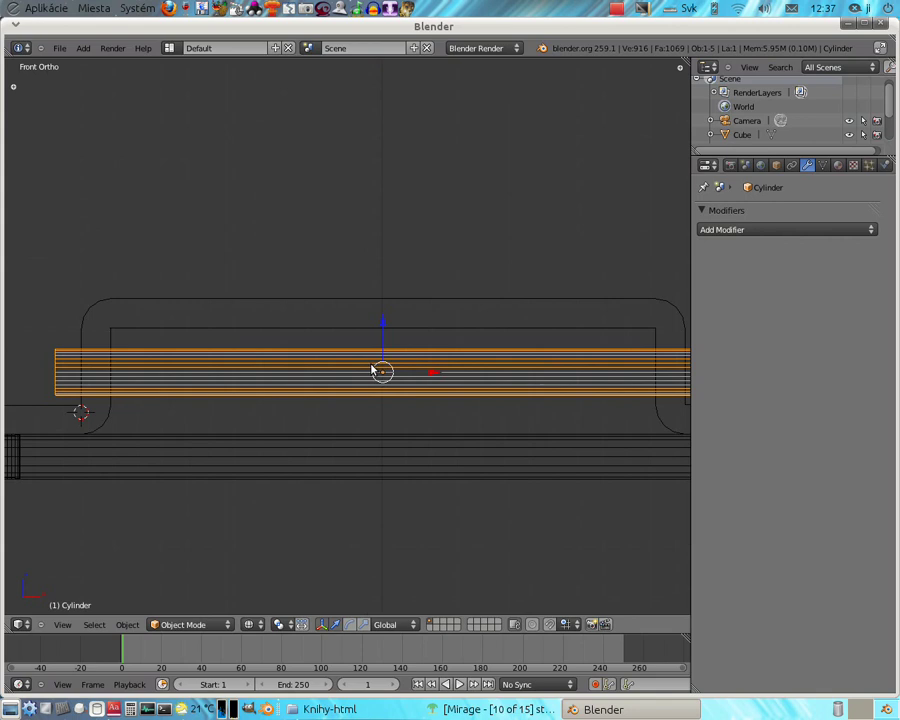
# Raise the bar about 0.04 along Z, level with the tray frame's top rim.
pyautogui.press('g')
pyautogui.press('z')
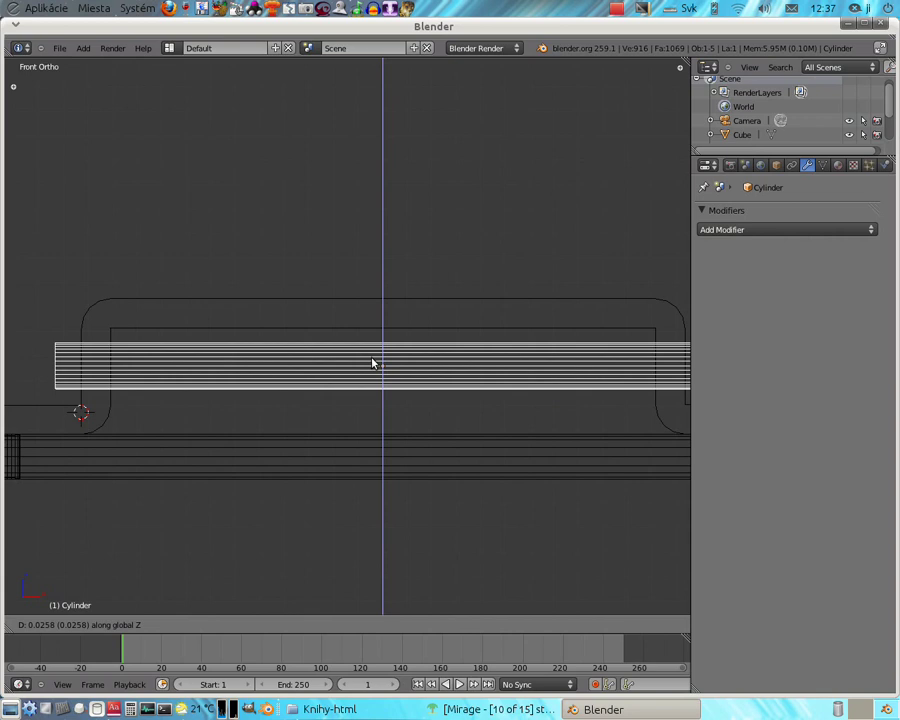
pyautogui.click(372, 363)
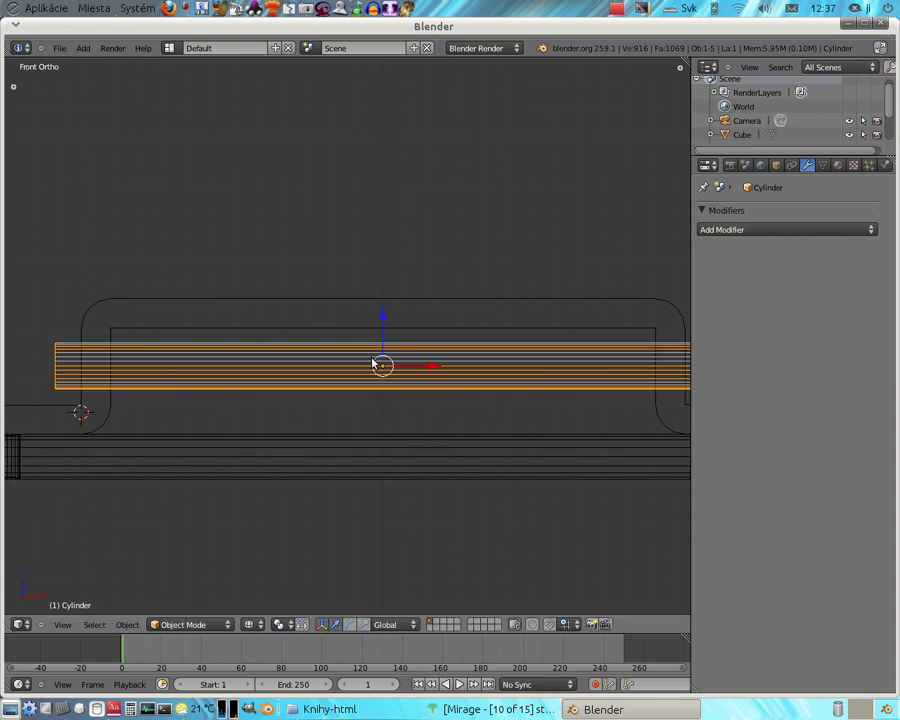
pyautogui.press('g')
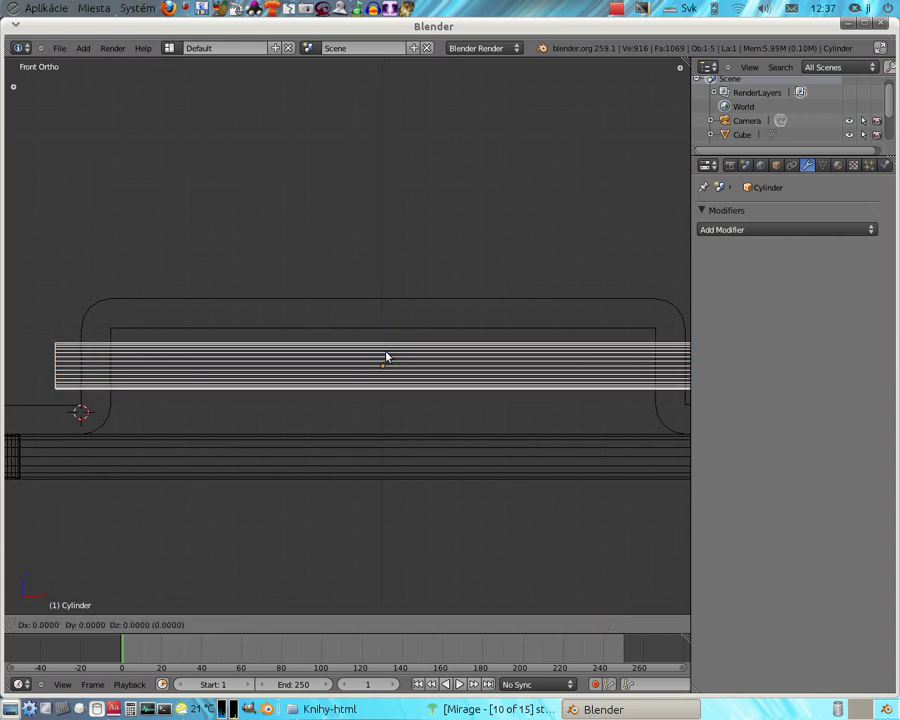
pyautogui.press('z')
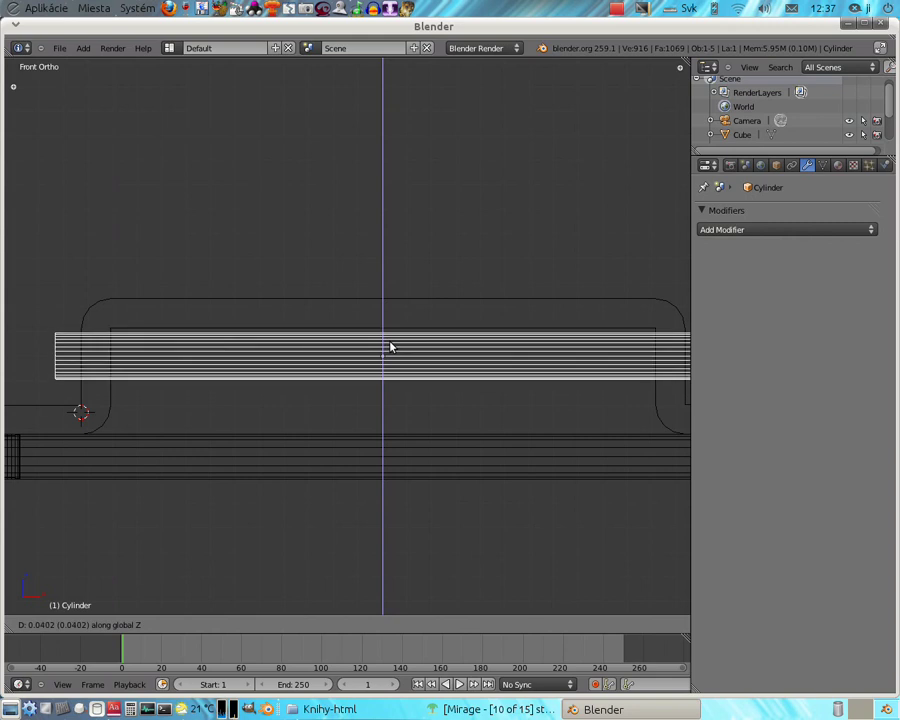
pyautogui.click(390, 348)
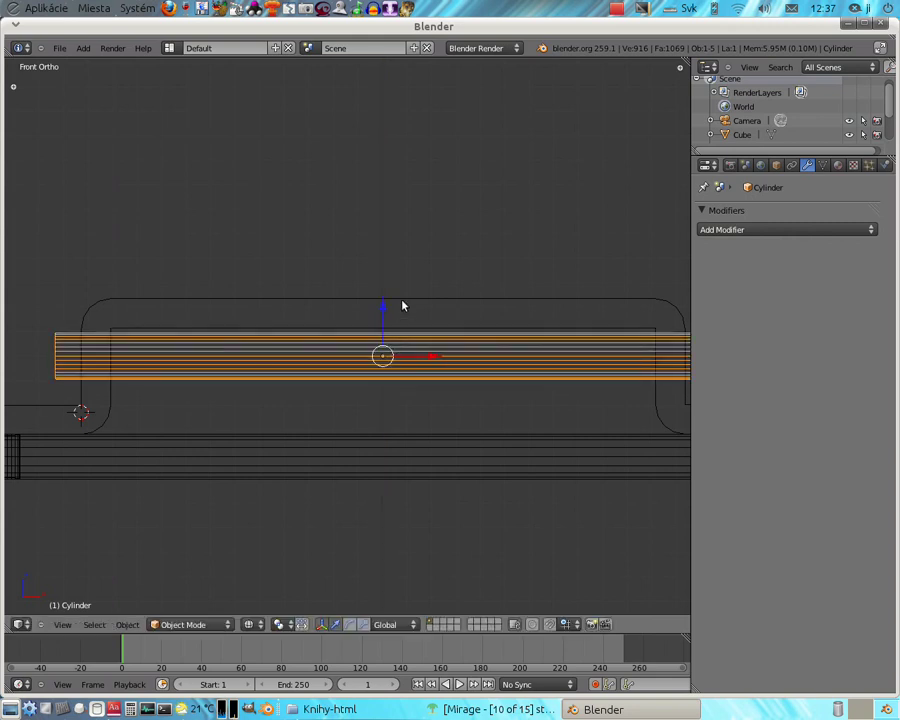
pyautogui.rightClick(402, 305)
# Enter Edit Mode on Cube.001 and box-select the bracket's whole top section.
pyautogui.click(199, 622)
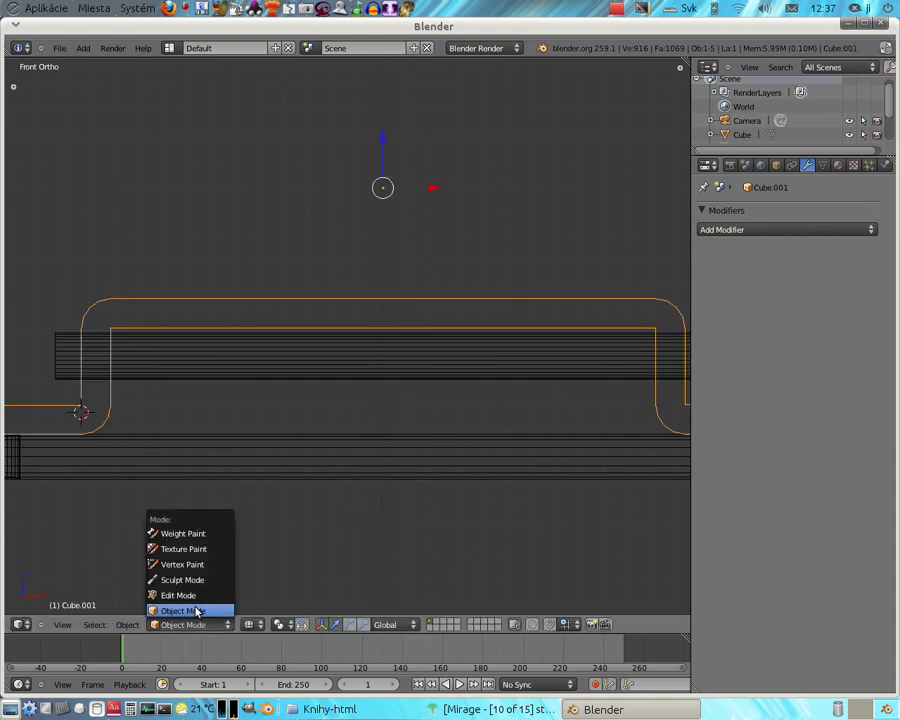
pyautogui.click(192, 595)
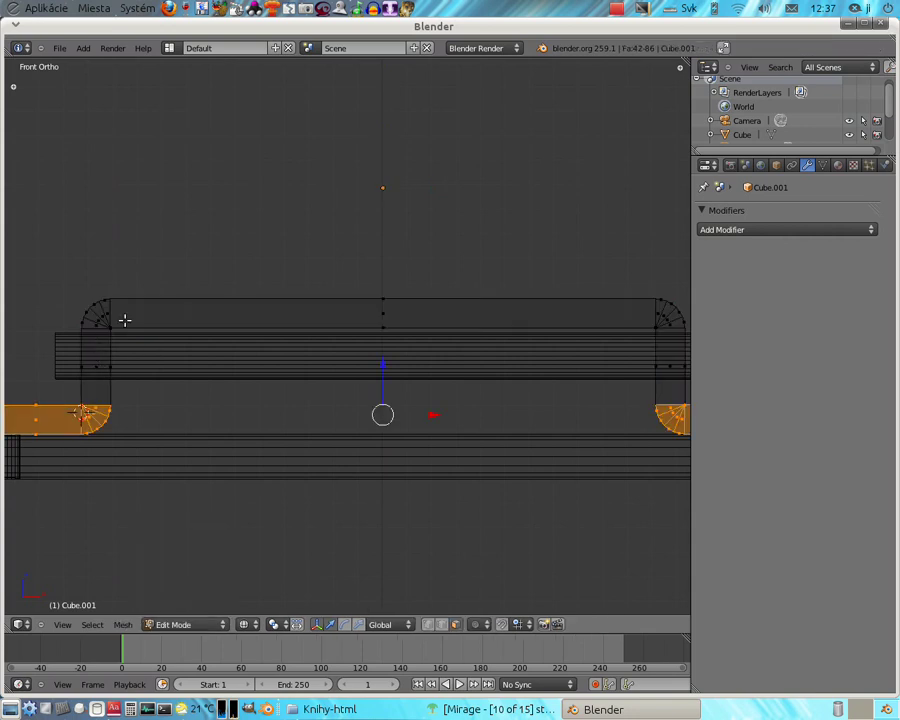
pyautogui.rightClick(366, 317)
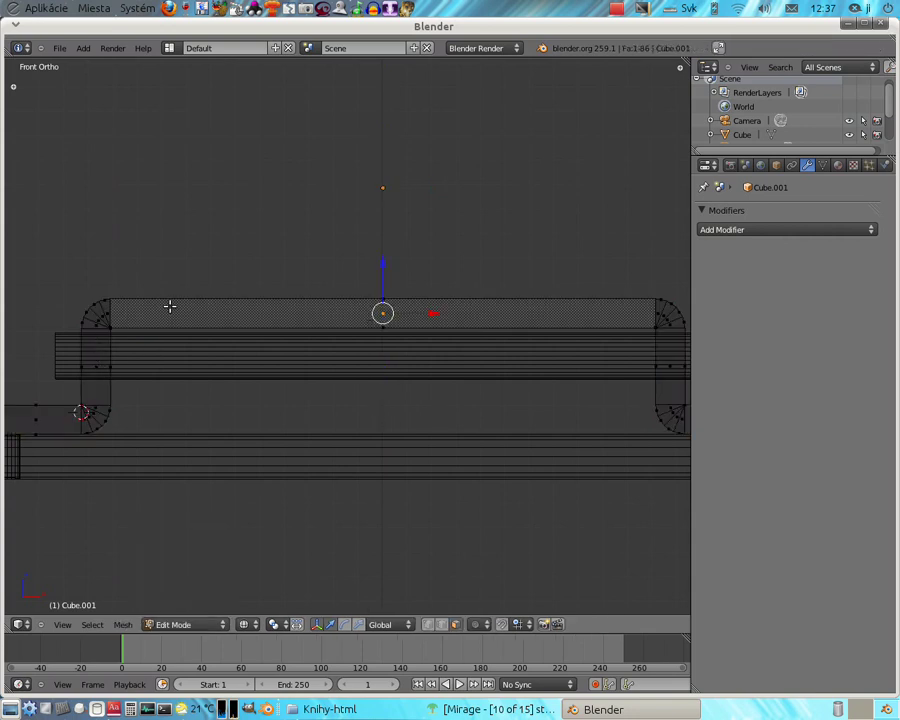
pyautogui.scroll(-2, 170, 307)
pyautogui.press('b')
pyautogui.moveTo(144, 300)
pyautogui.mouseDown()
pyautogui.moveTo(289, 325)
pyautogui.moveTo(590, 336)
pyautogui.mouseUp()
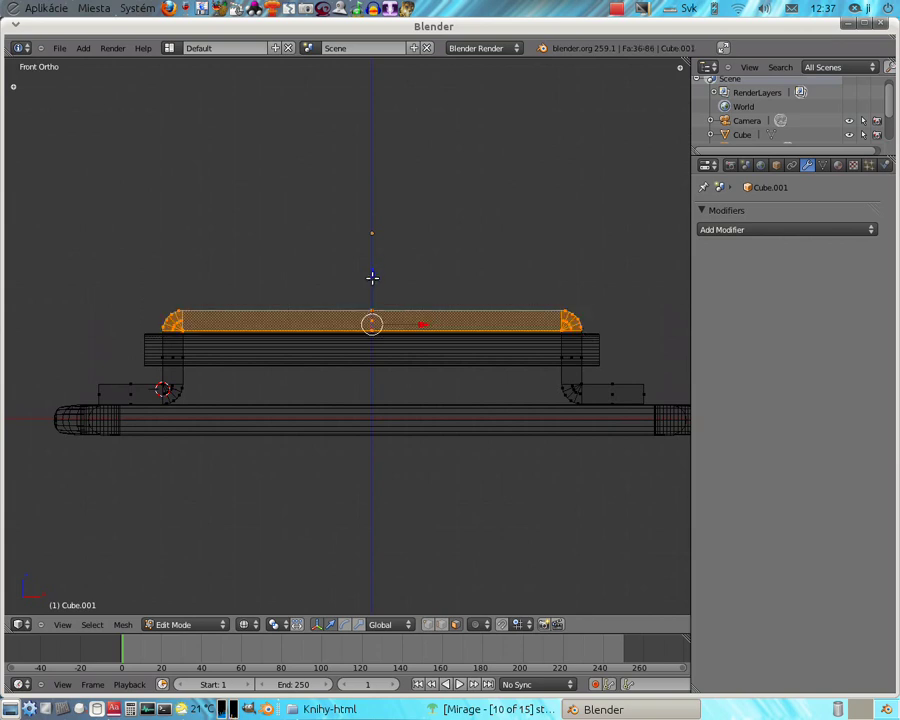
# Raise the top section about 0.107 along Z and return to Object Mode.
pyautogui.press('g')
pyautogui.press('z')
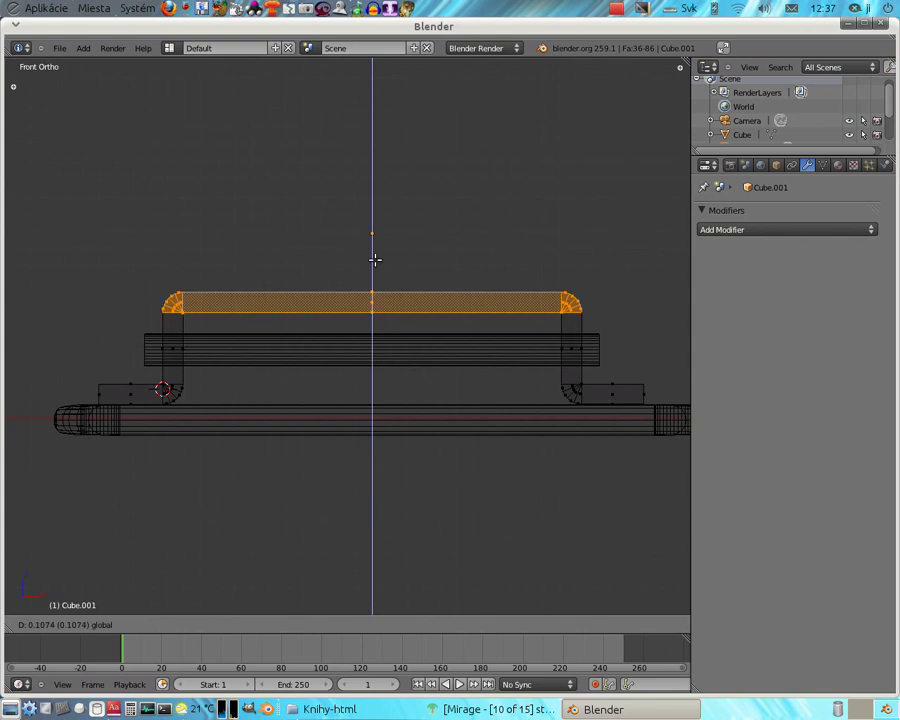
pyautogui.click(374, 259)
pyautogui.click(215, 624)
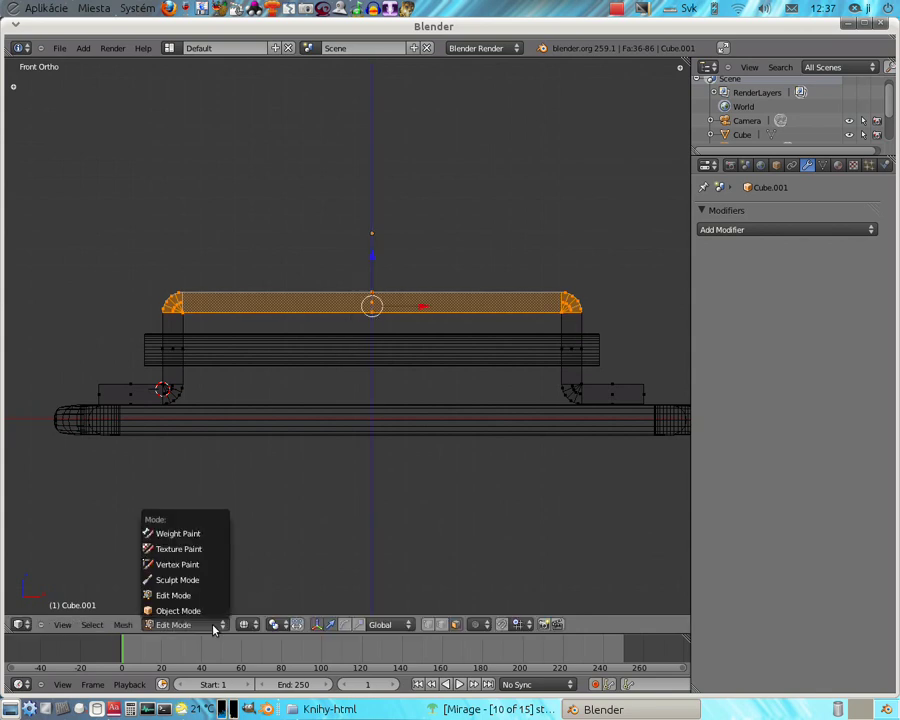
pyautogui.click(213, 611)
pyautogui.rightClick(326, 344)
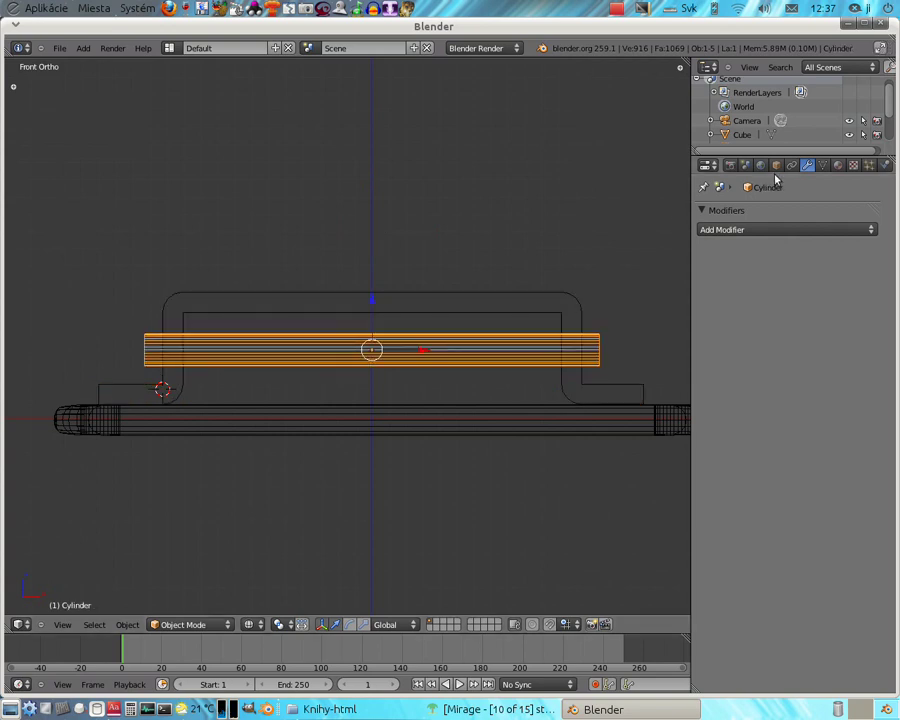
# Rename the bent bracket Cube.001 to 'klamka' in Object properties.
pyautogui.rightClick(579, 311)
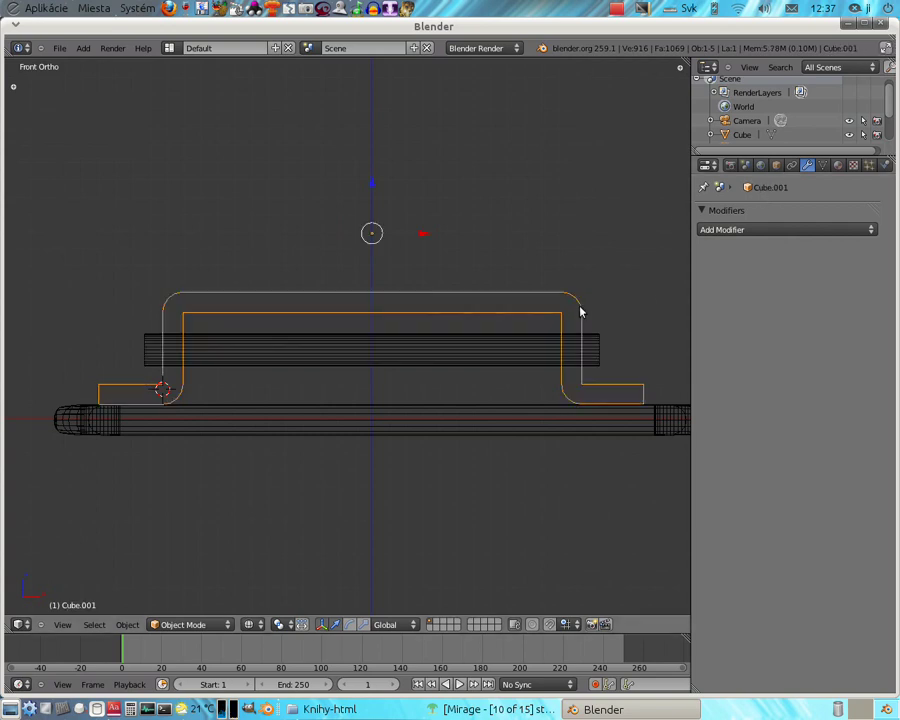
pyautogui.click(777, 166)
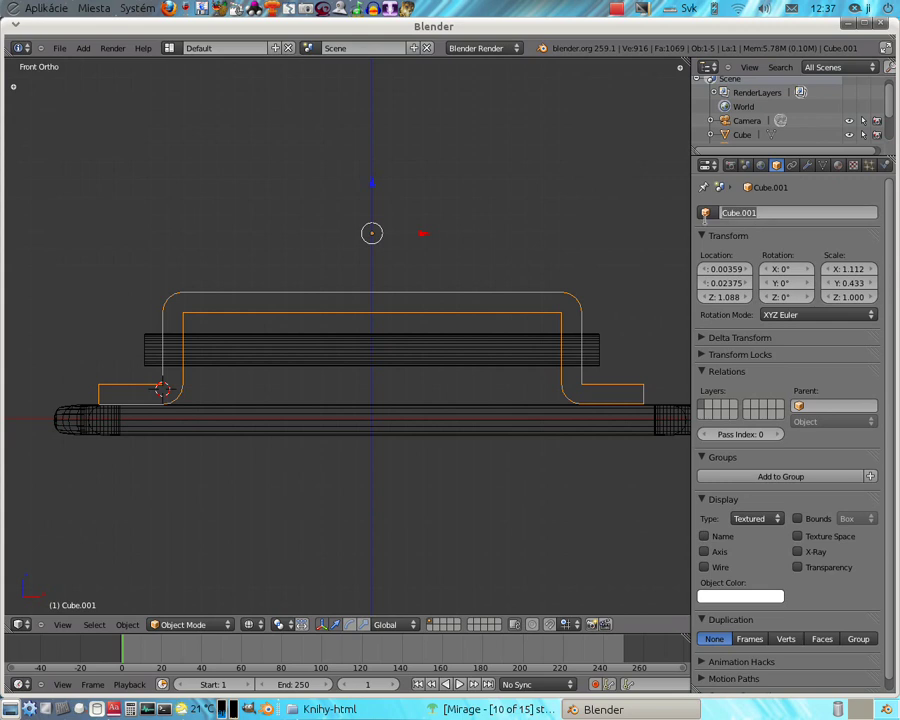
pyautogui.write('klamka')
pyautogui.press('Return')
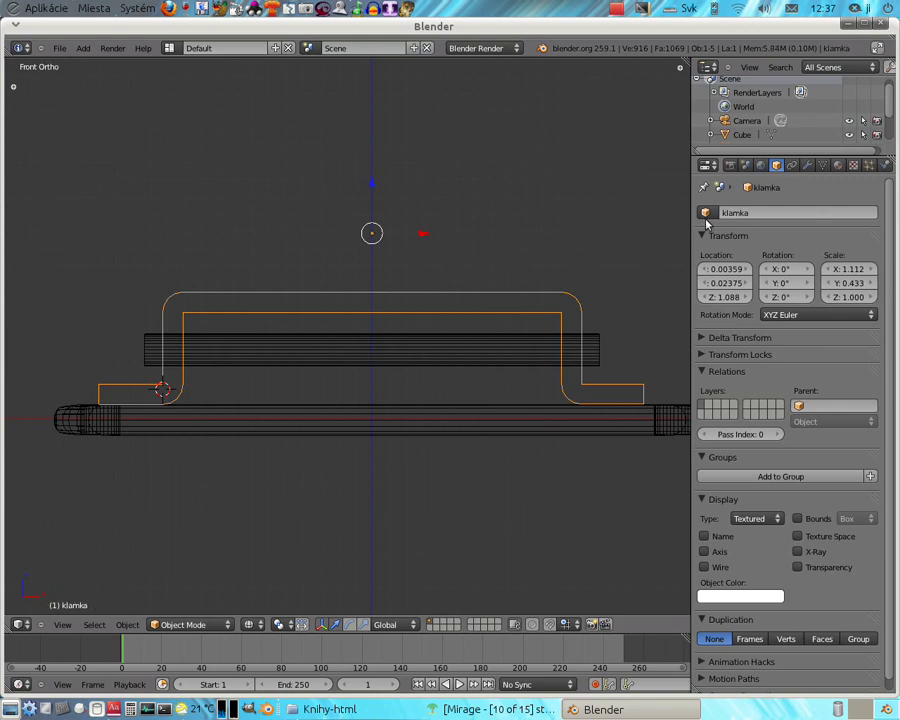
# Rename the horizontal cylinder to 'skrutka'.
pyautogui.rightClick(472, 364)
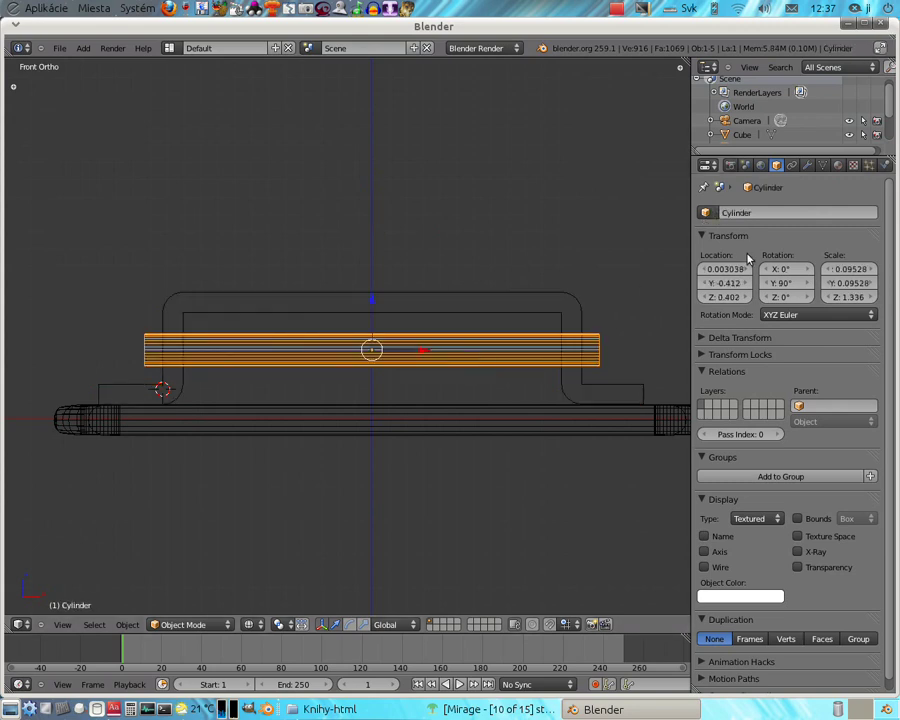
pyautogui.doubleClick(763, 213)
pyautogui.press('BackSpace')
pyautogui.write('skrutka')
pyautogui.press('Return')
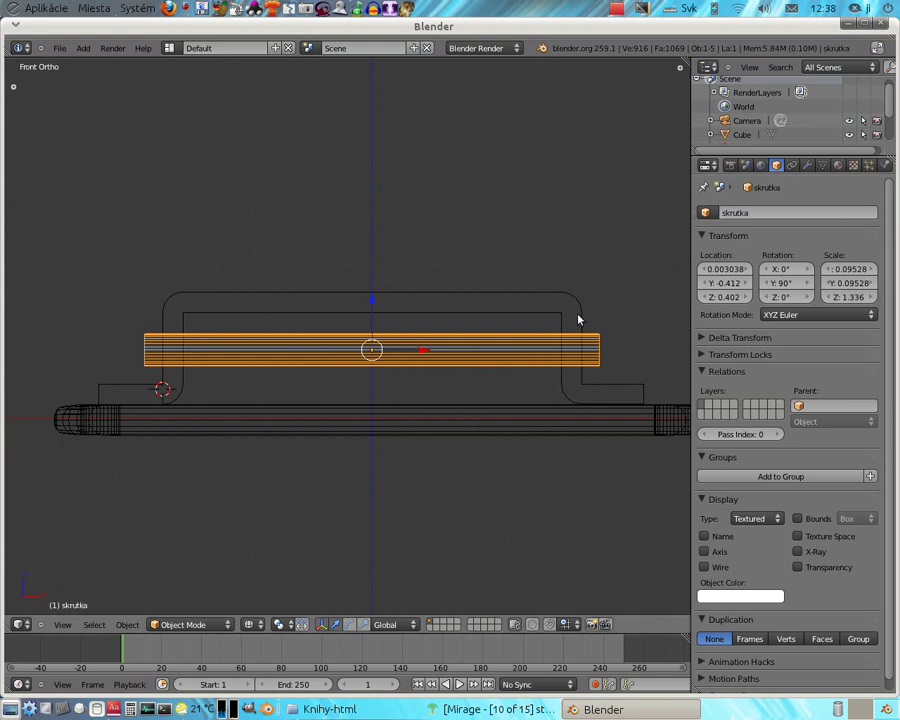
# Add a Boolean modifier to klamka and set its Operation to Difference.
pyautogui.rightClick(579, 318)
pyautogui.click(808, 165)
pyautogui.click(755, 230)
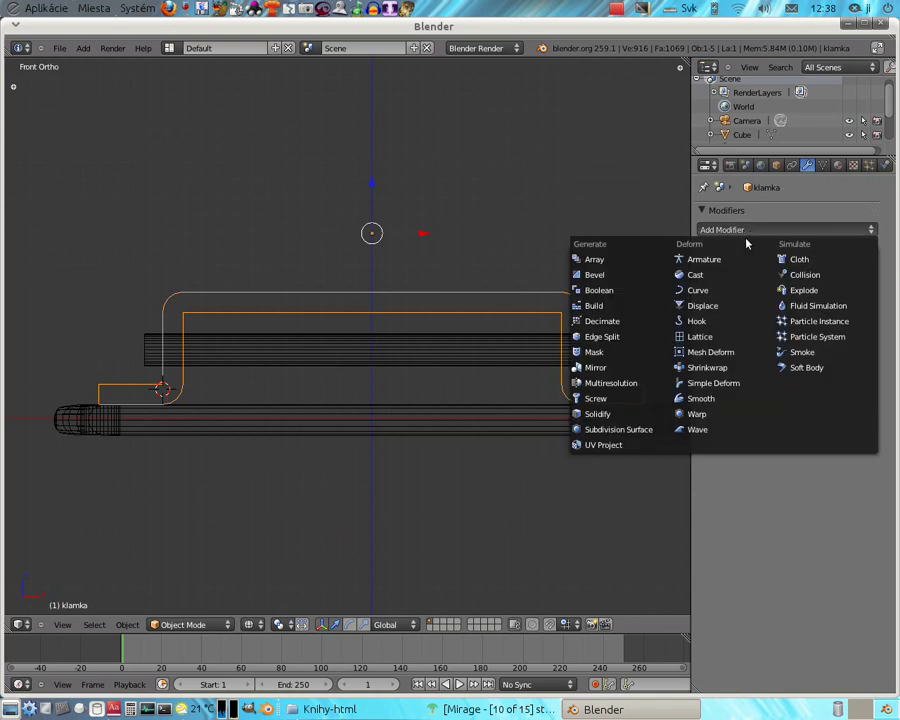
pyautogui.click(620, 290)
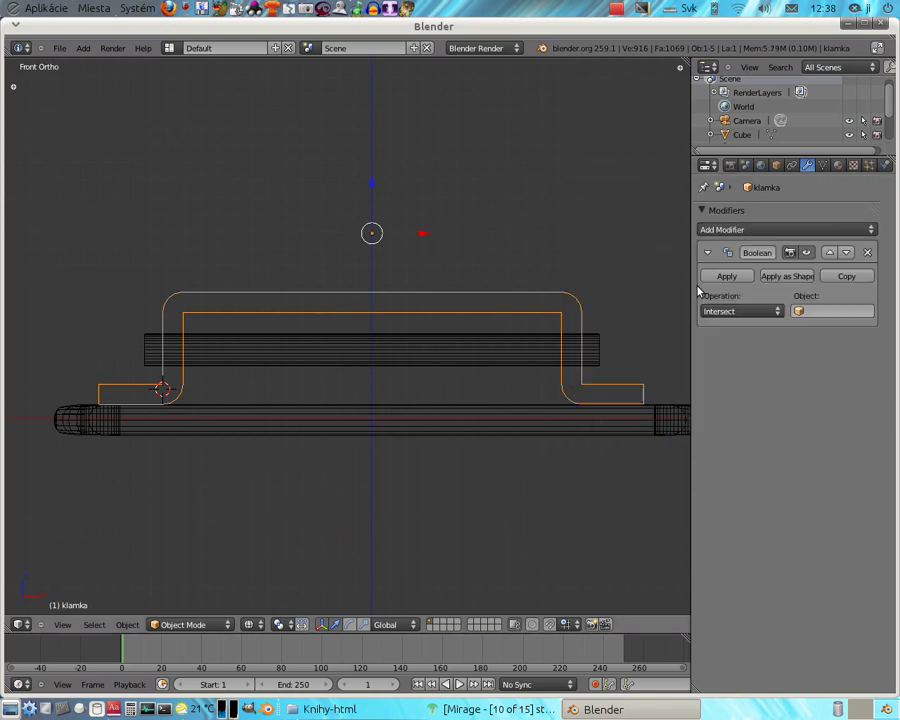
pyautogui.click(737, 312)
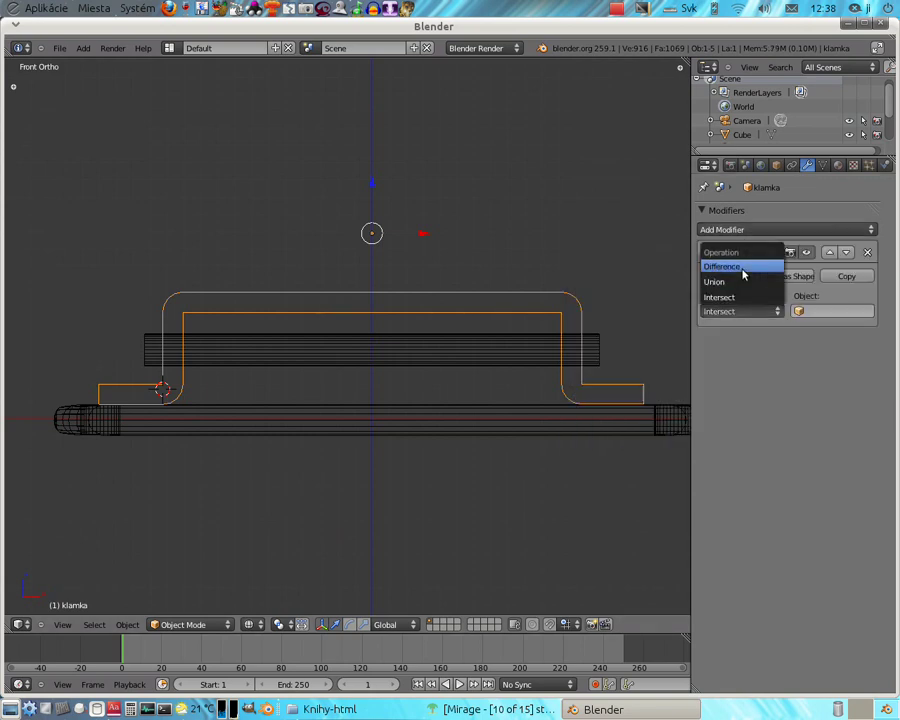
pyautogui.click(740, 267)
pyautogui.moveTo(338, 418)
pyautogui.mouseDown(button='middle')
pyautogui.moveTo(446, 450)
pyautogui.moveTo(513, 443)
pyautogui.moveTo(514, 432)
pyautogui.mouseUp(button='middle')
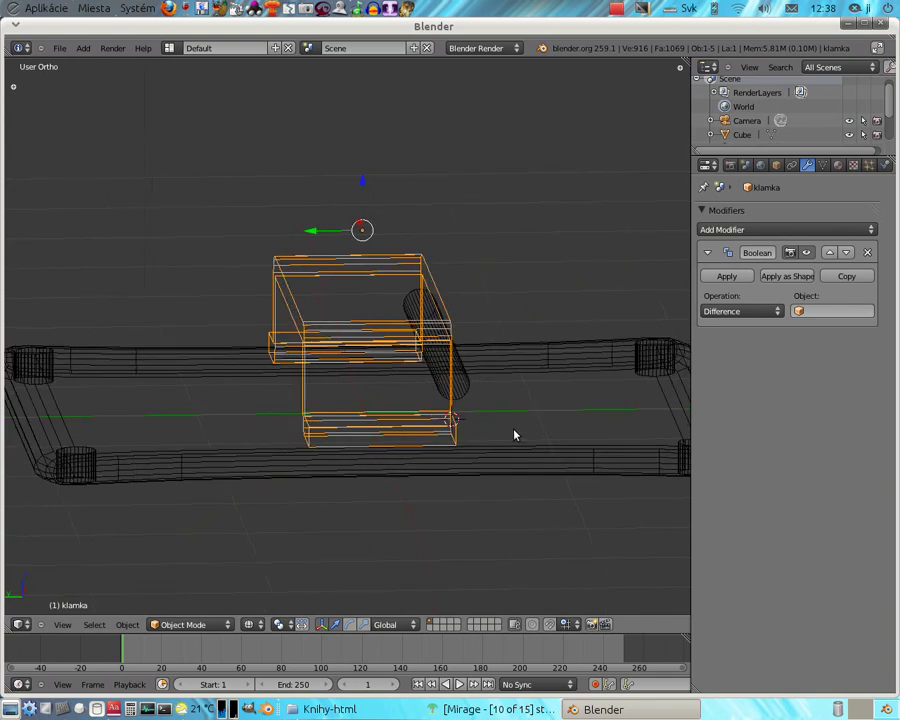
pyautogui.press('KP_1')
# In Right Ortho view, slide skrutka about 0.414 along Y through the middle of the klamka bracket.
pyautogui.press('KP_3')
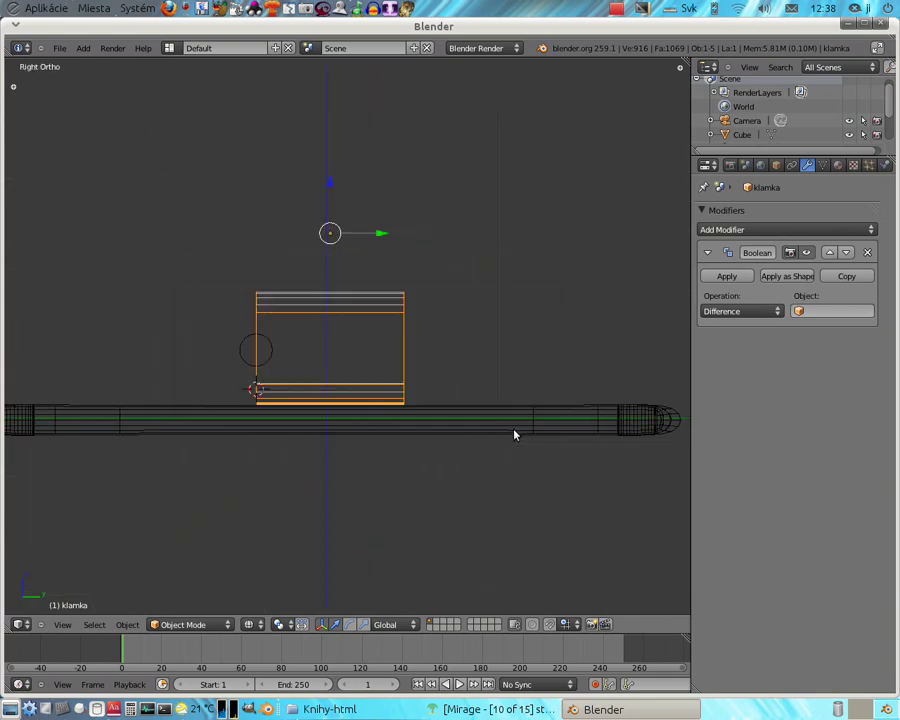
pyautogui.rightClick(267, 354)
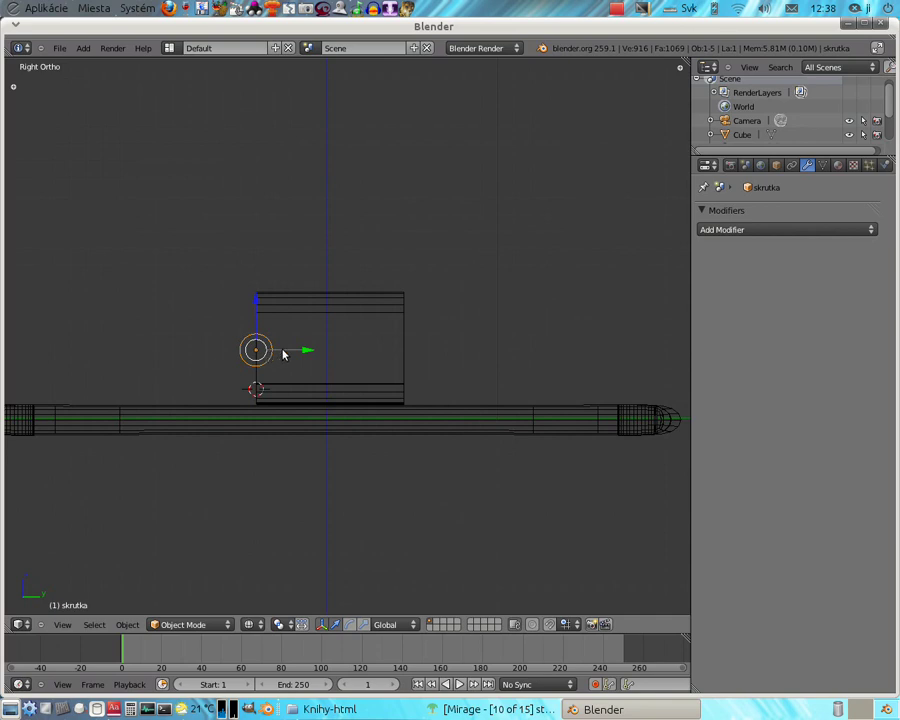
pyautogui.moveTo(283, 354); pyautogui.dragTo(352, 349)
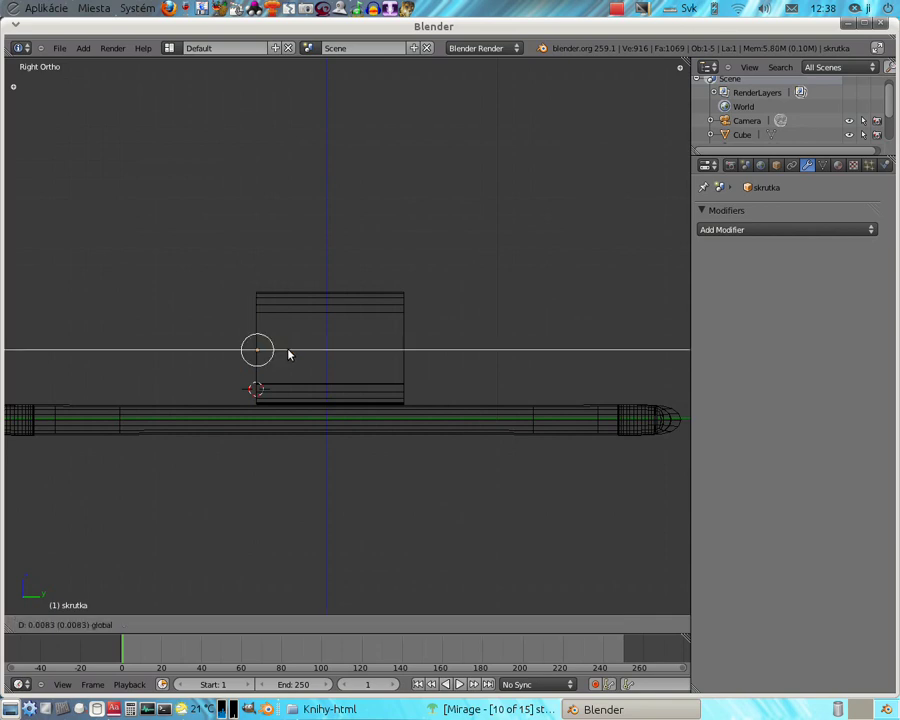
pyautogui.click(354, 349)
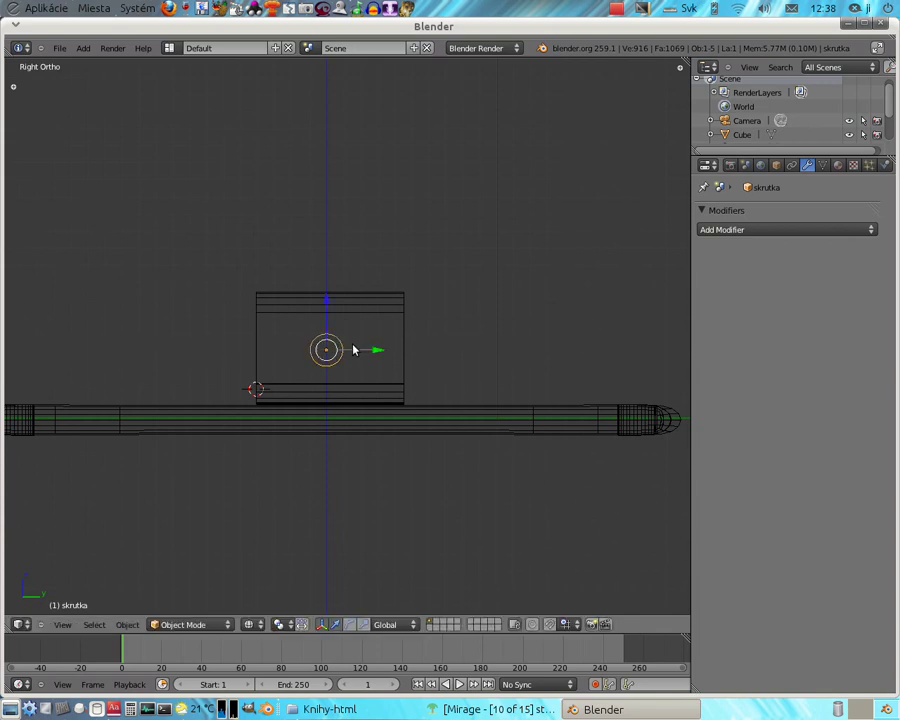
pyautogui.moveTo(495, 372); pyautogui.dragTo(448, 396, button='middle')
# Set klamka's Boolean modifier object to skrutka and apply it to cut the bar holes.
pyautogui.rightClick(466, 353)
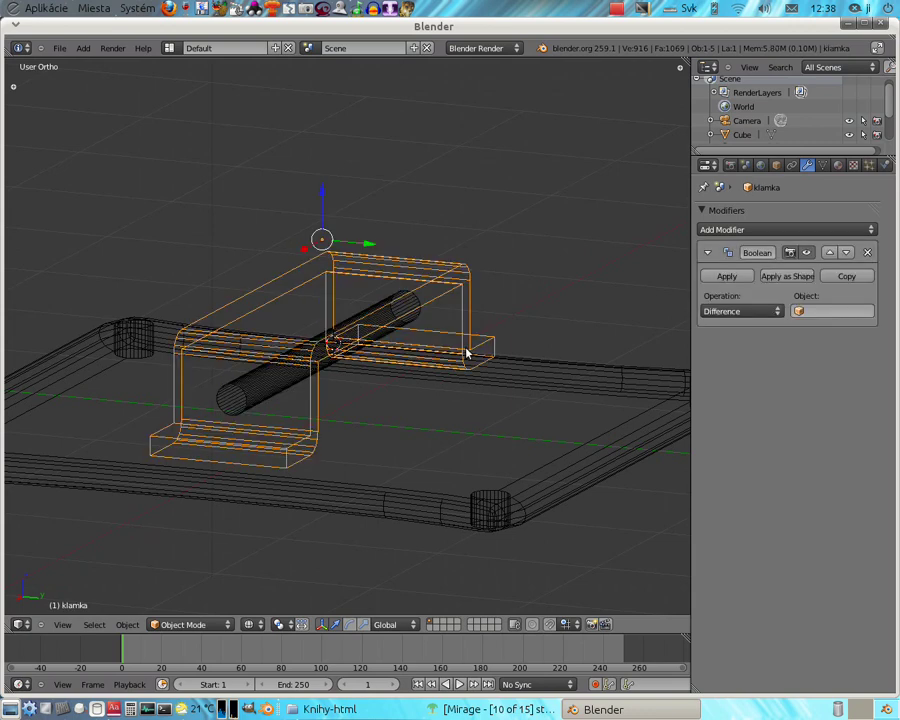
pyautogui.click(800, 311)
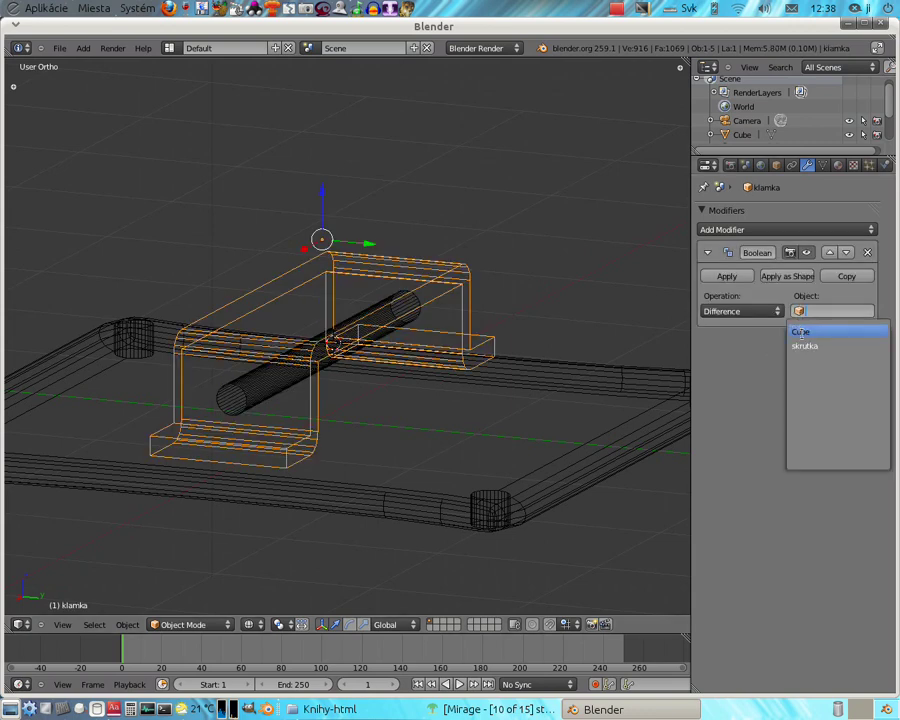
pyautogui.click(805, 347)
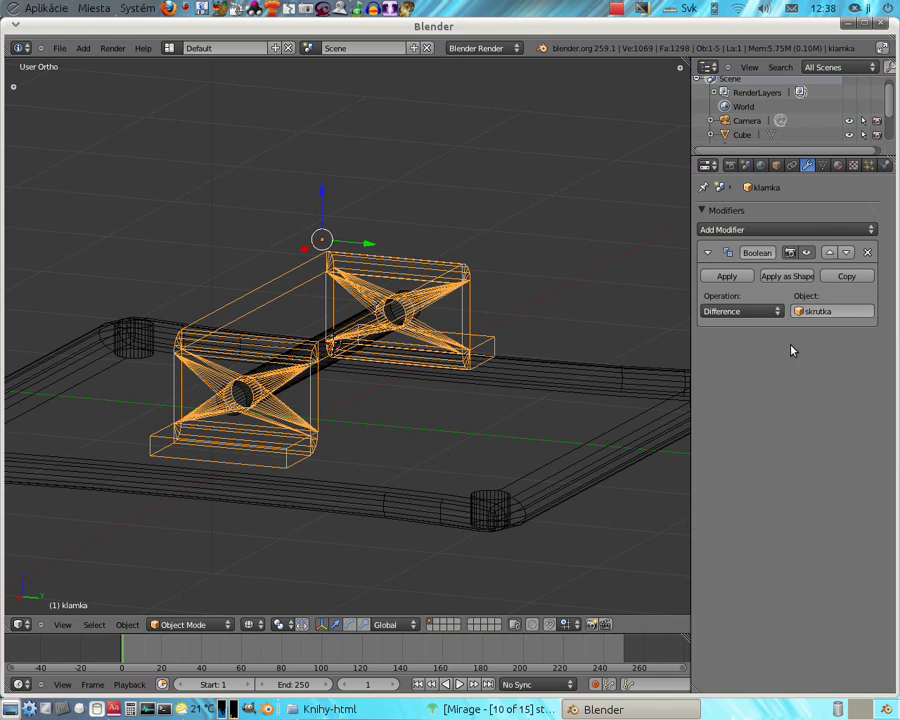
pyautogui.click(724, 276)
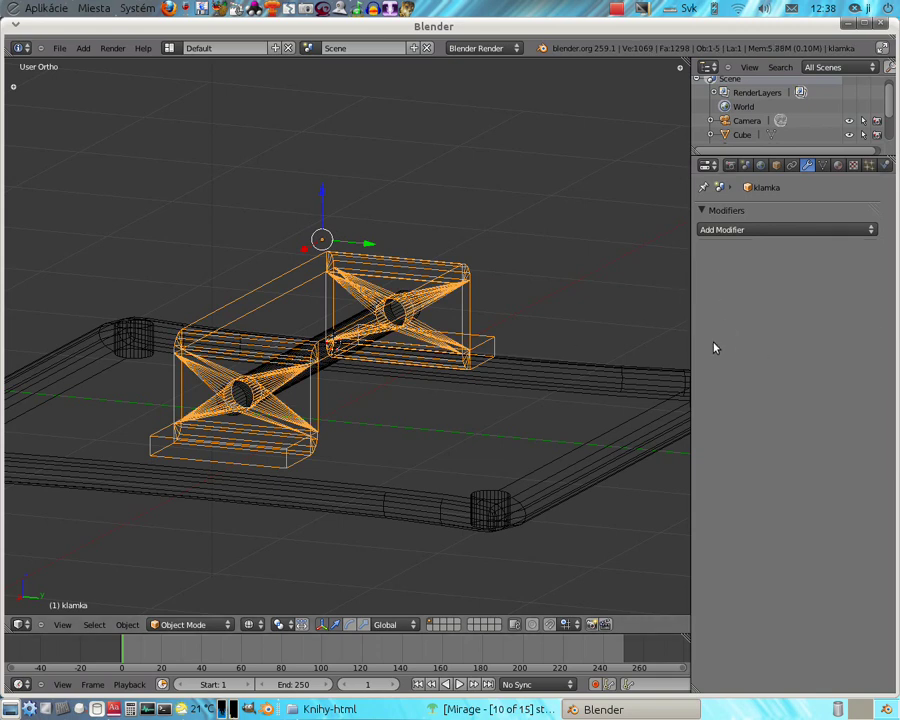
# Switch to solid shading and zoom out to see the frame, klamka bracket and skrutka bar together.
pyautogui.rightClick(331, 366)
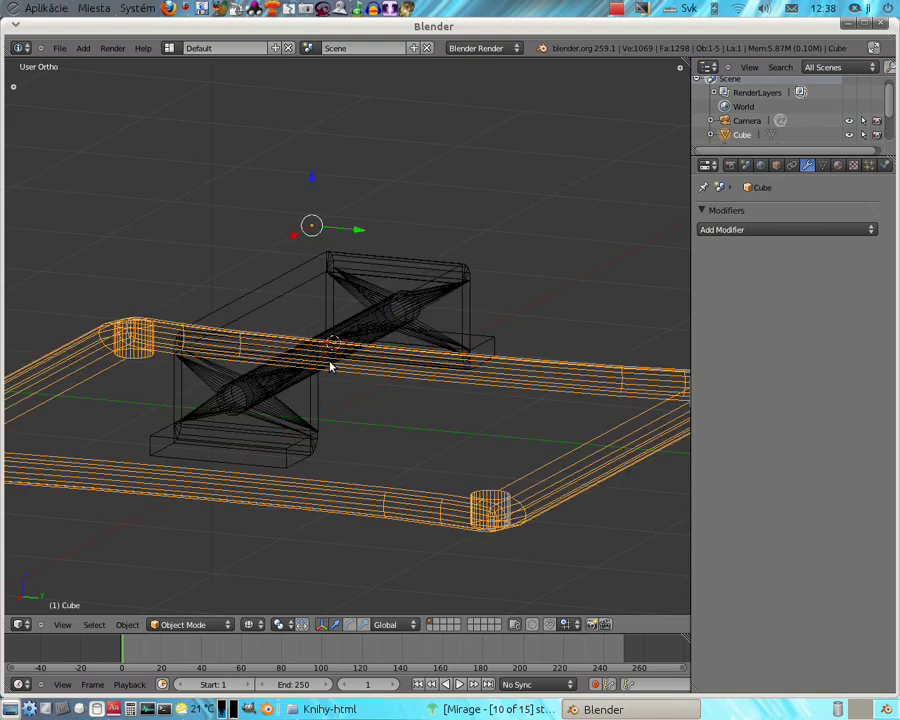
pyautogui.rightClick(362, 320)
pyautogui.moveTo(432, 375)
pyautogui.mouseDown(button='middle')
pyautogui.moveTo(453, 383)
pyautogui.moveTo(378, 398)
pyautogui.moveTo(548, 378)
pyautogui.moveTo(326, 392)
pyautogui.moveTo(464, 293)
pyautogui.moveTo(476, 360)
pyautogui.moveTo(271, 294)
pyautogui.mouseUp(button='middle')
pyautogui.press('z')
pyautogui.scroll(-5, 408, 368)
pyautogui.scroll(-3, 420, 360)
pyautogui.scroll(-1, 340, 237)
pyautogui.moveTo(340, 237)
pyautogui.mouseDown(button='middle')
pyautogui.moveTo(408, 253)
pyautogui.moveTo(368, 261)
pyautogui.moveTo(356, 185)
pyautogui.moveTo(345, 176)
pyautogui.moveTo(346, 392)
pyautogui.moveTo(335, 352)
pyautogui.moveTo(336, 398)
pyautogui.moveTo(325, 419)
pyautogui.moveTo(293, 422)
pyautogui.moveTo(392, 418)
pyautogui.moveTo(338, 428)
pyautogui.mouseUp(button='middle')
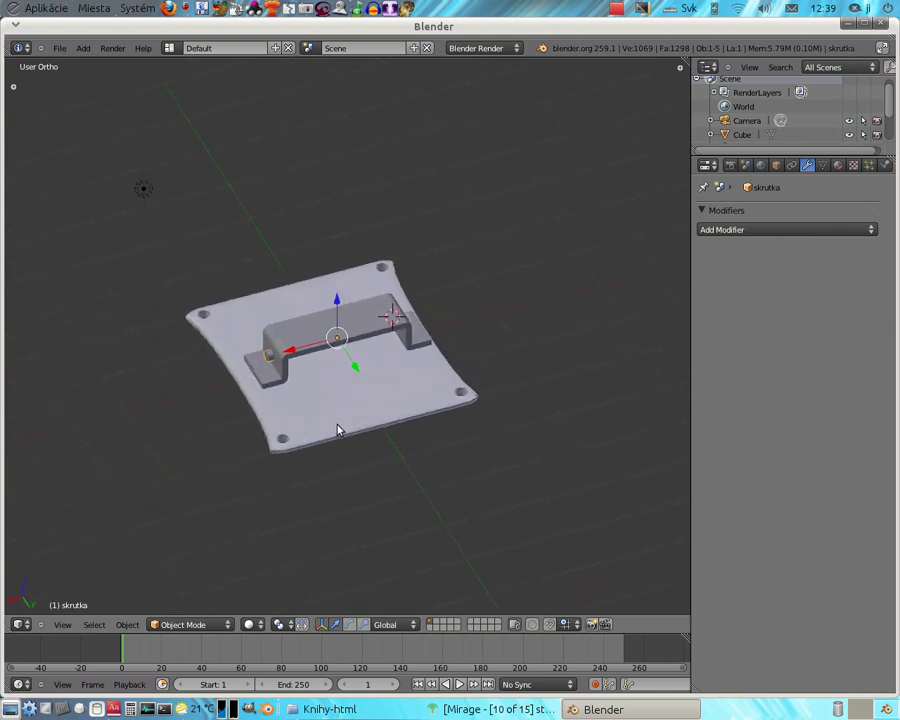
# Orbit around the assembled mount to inspect the bracket and skrutka bolt, then select the screw.
pyautogui.click(617, 9)
pyautogui.click(645, 40)
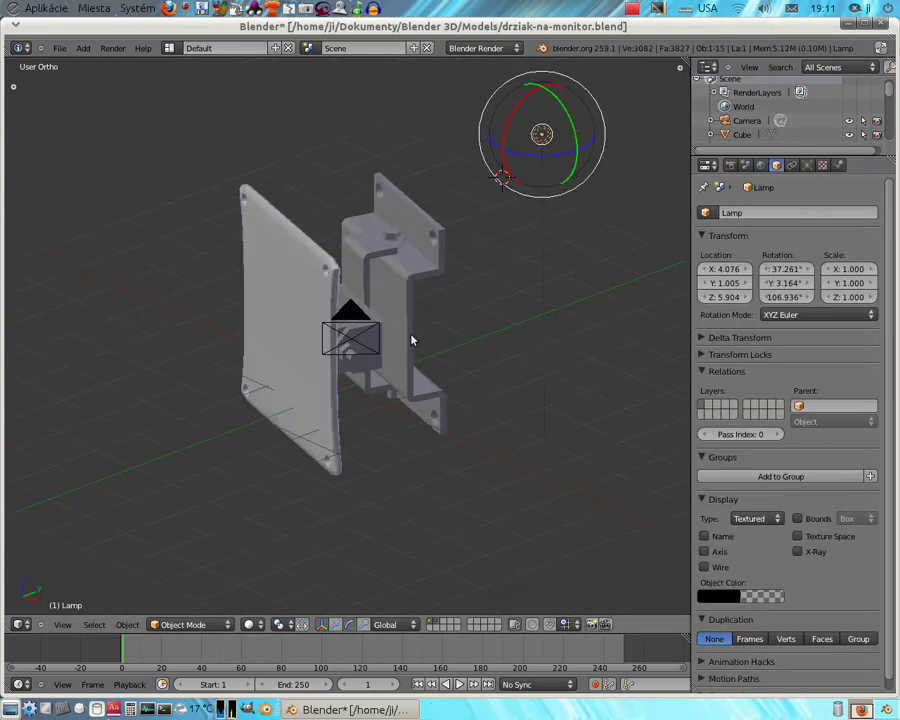
pyautogui.moveTo(431, 316)
pyautogui.mouseDown(button='middle')
pyautogui.moveTo(450, 328)
pyautogui.moveTo(480, 318)
pyautogui.moveTo(351, 361)
pyautogui.moveTo(295, 368)
pyautogui.moveTo(258, 344)
pyautogui.mouseUp(button='middle')
pyautogui.moveTo(495, 447)
pyautogui.mouseDown(button='middle')
pyautogui.moveTo(468, 442)
pyautogui.moveTo(498, 442)
pyautogui.mouseUp(button='middle')
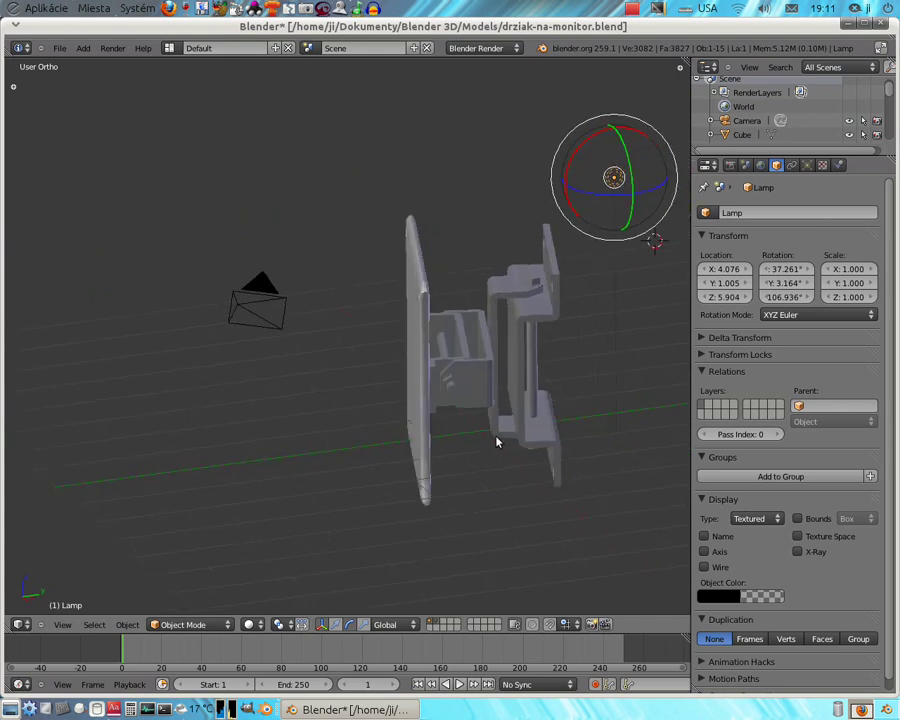
pyautogui.moveTo(479, 390); pyautogui.dragTo(482, 392, button='middle')
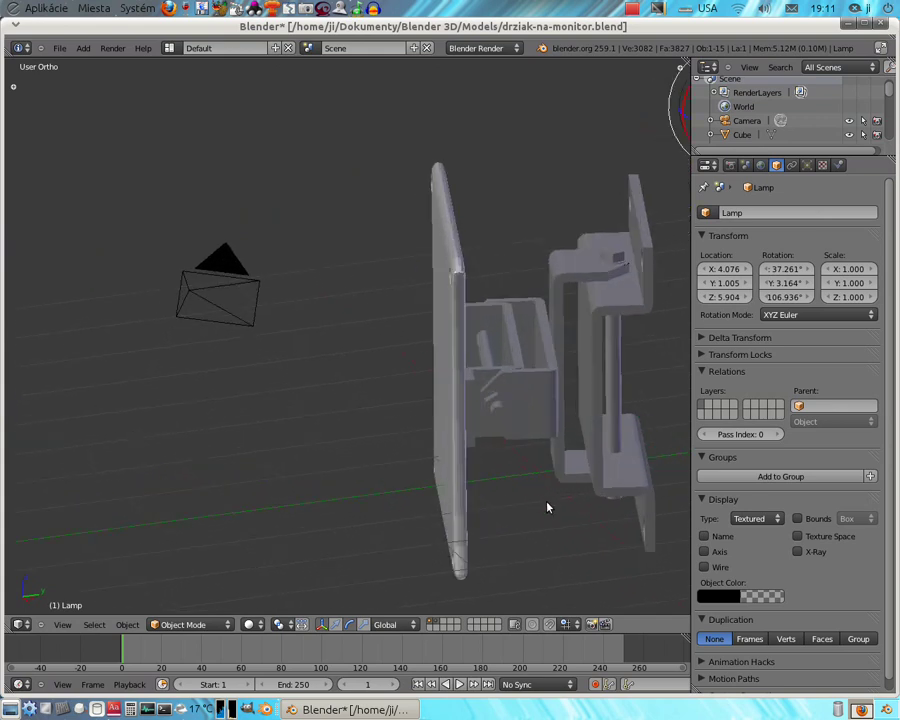
pyautogui.moveTo(548, 506)
pyautogui.mouseDown(button='middle')
pyautogui.moveTo(583, 500)
pyautogui.moveTo(438, 410)
pyautogui.moveTo(444, 490)
pyautogui.moveTo(416, 305)
pyautogui.mouseUp(button='middle')
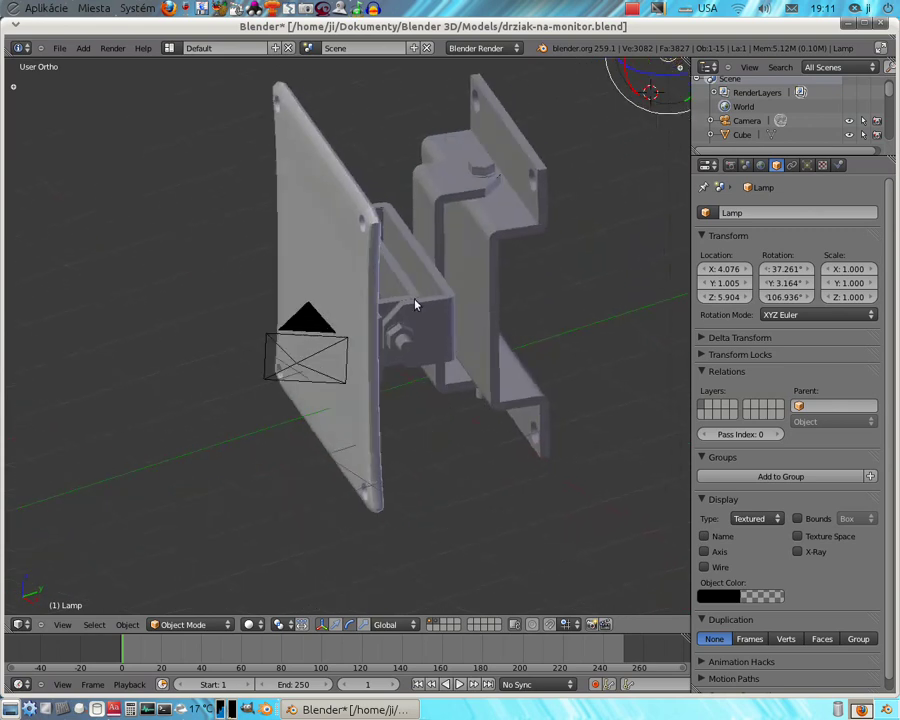
pyautogui.rightClick(409, 345)
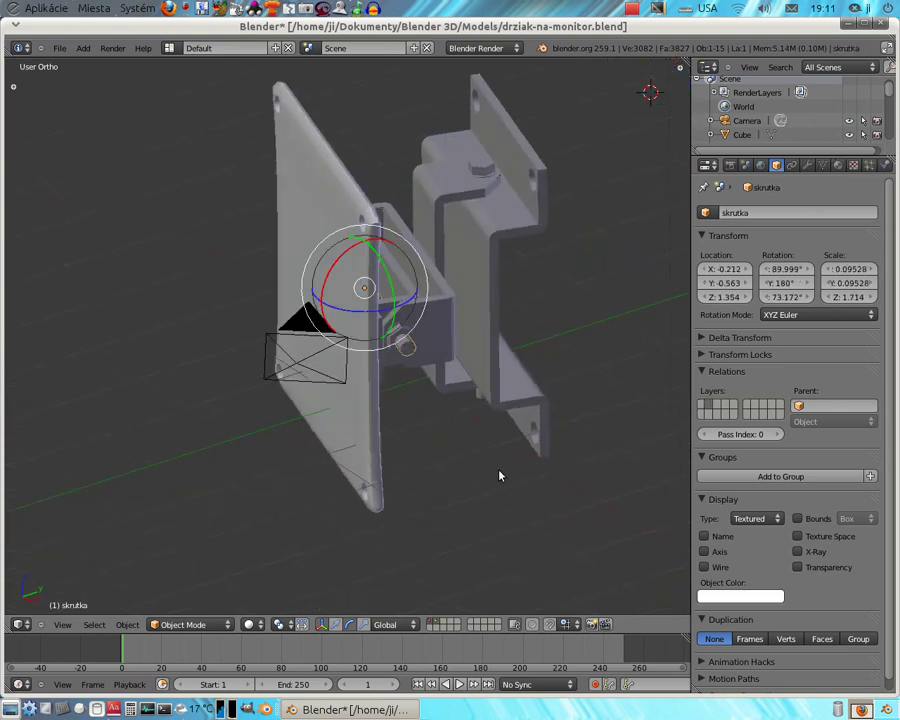
# Select the vertical rod skrutka.001, switch to the translate manipulator, and toggle wireframe display.
pyautogui.moveTo(500, 476)
pyautogui.mouseDown(button='middle')
pyautogui.moveTo(465, 472)
pyautogui.moveTo(492, 460)
pyautogui.moveTo(482, 432)
pyautogui.moveTo(460, 448)
pyautogui.moveTo(436, 426)
pyautogui.moveTo(498, 416)
pyautogui.moveTo(508, 432)
pyautogui.moveTo(533, 433)
pyautogui.mouseUp(button='middle')
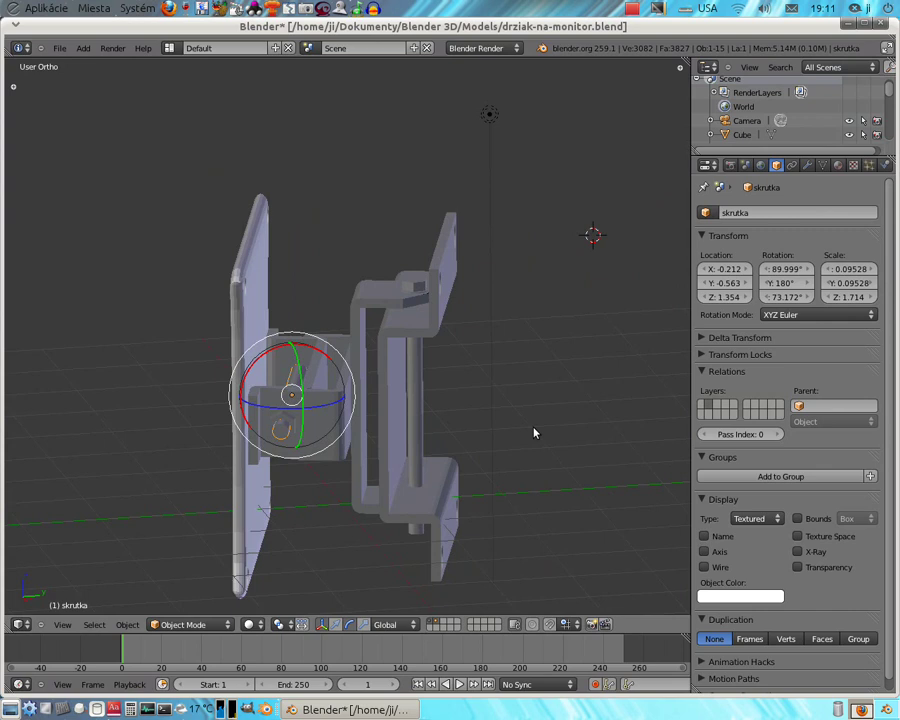
pyautogui.rightClick(416, 385)
pyautogui.moveTo(500, 412)
pyautogui.mouseDown(button='middle')
pyautogui.moveTo(489, 437)
pyautogui.moveTo(536, 412)
pyautogui.moveTo(464, 412)
pyautogui.moveTo(462, 430)
pyautogui.moveTo(472, 448)
pyautogui.moveTo(484, 448)
pyautogui.mouseUp(button='middle')
pyautogui.click(337, 624)
pyautogui.press('z')
pyautogui.press('z')
pyautogui.press('z')
pyautogui.press('z')
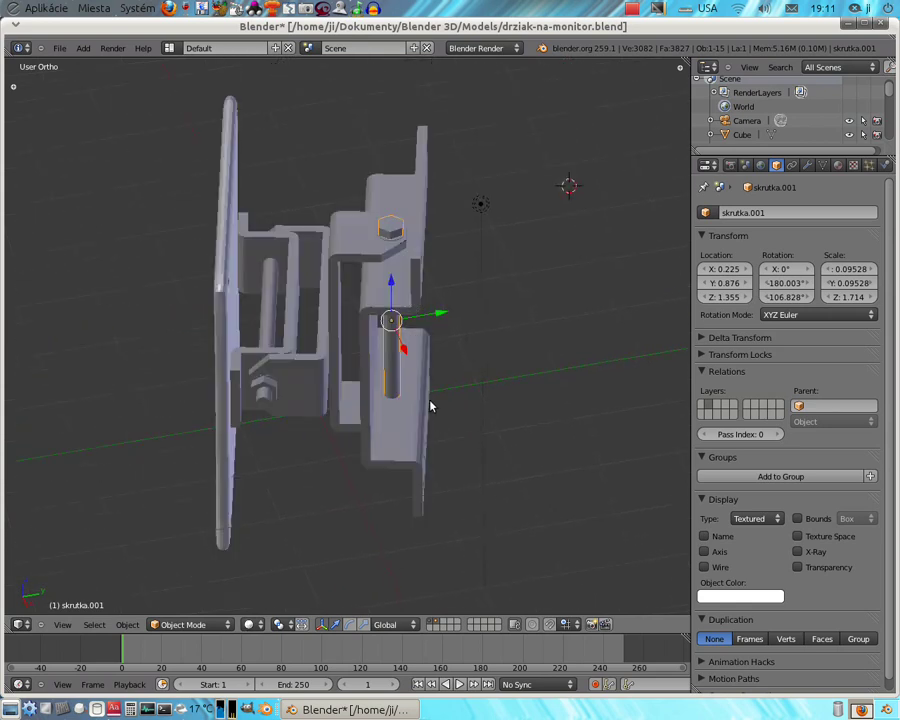
pyautogui.moveTo(430, 356)
pyautogui.mouseDown(button='middle')
pyautogui.moveTo(480, 338)
pyautogui.moveTo(395, 350)
pyautogui.moveTo(388, 345)
pyautogui.moveTo(440, 330)
pyautogui.moveTo(390, 305)
pyautogui.moveTo(432, 420)
pyautogui.moveTo(424, 393)
pyautogui.mouseUp(button='middle')
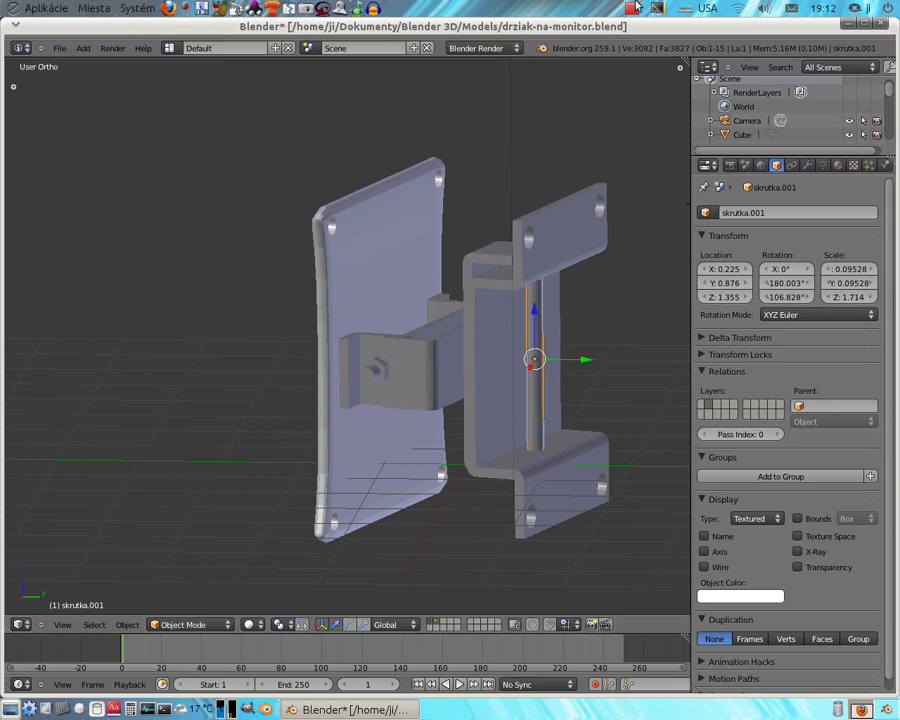